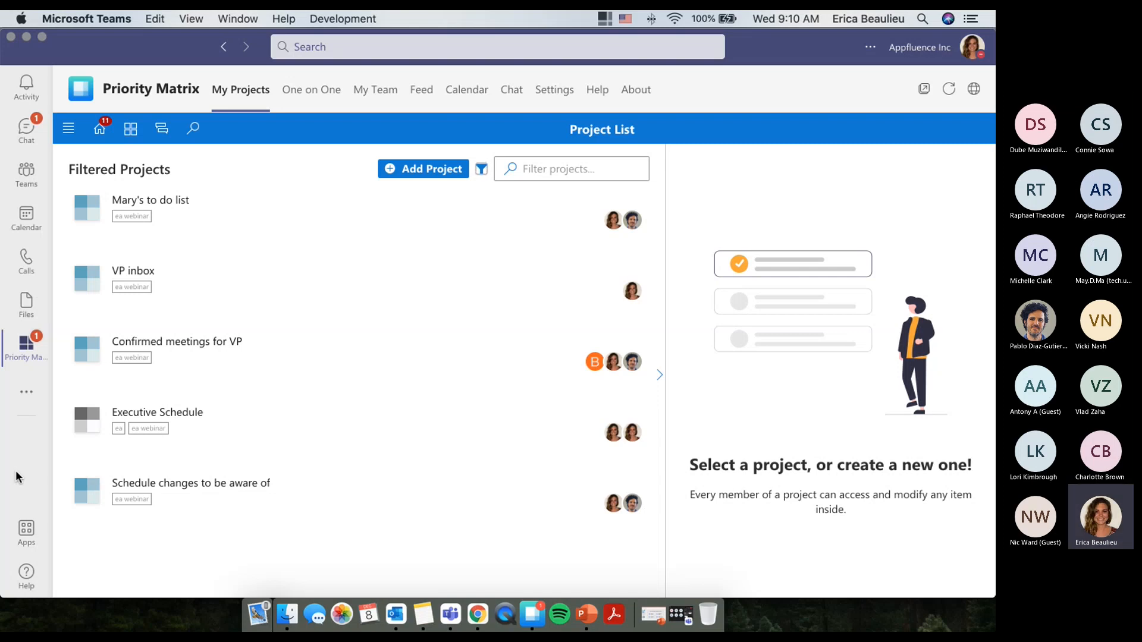
right_click(26, 356)
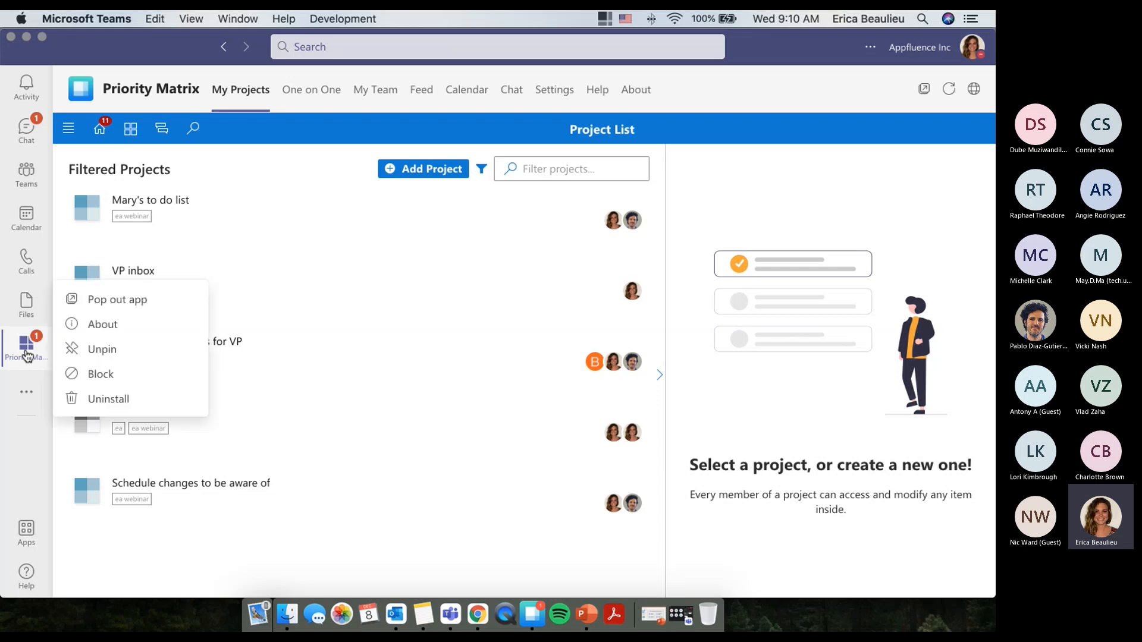
left_click(37, 451)
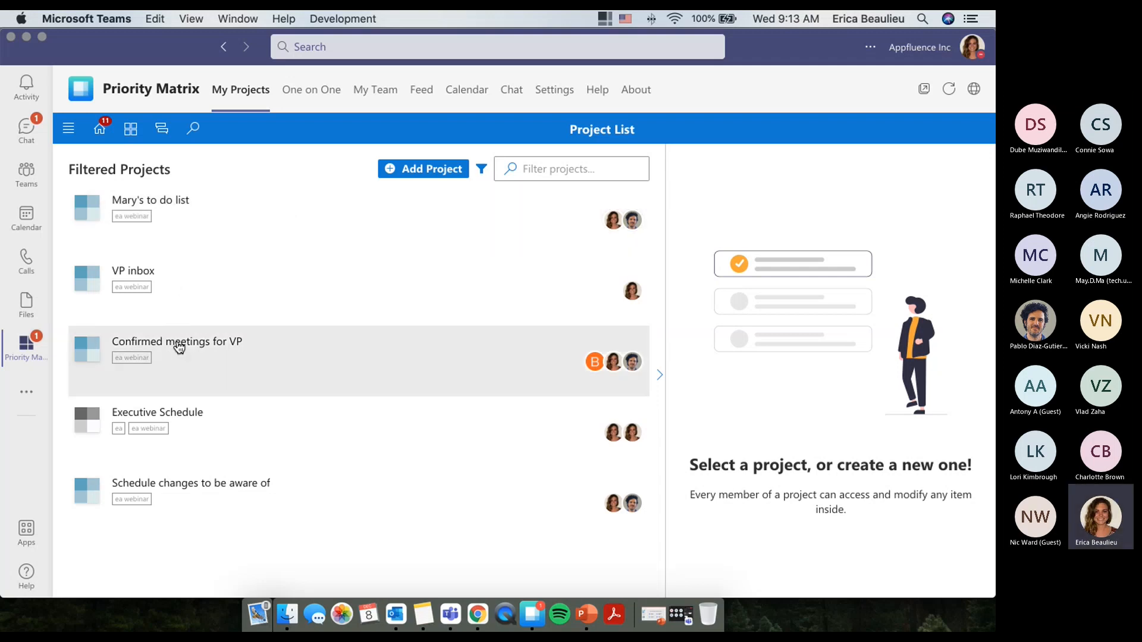
Open the VP inbox project and add two colleagues from the My Team list as project members.
left_click(144, 273)
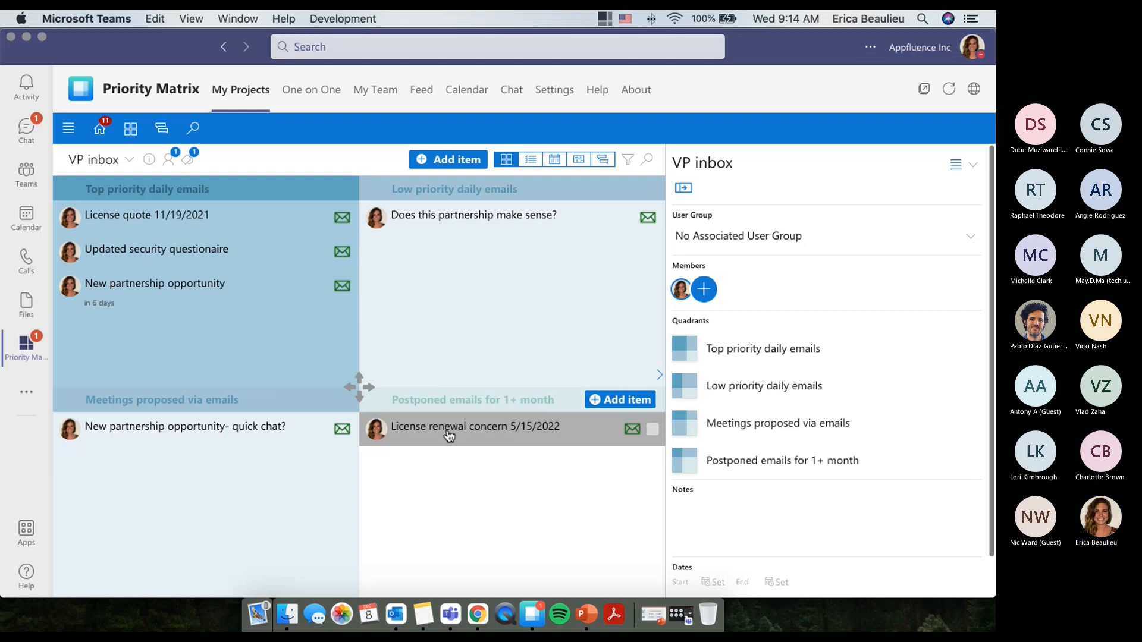
left_click(712, 298)
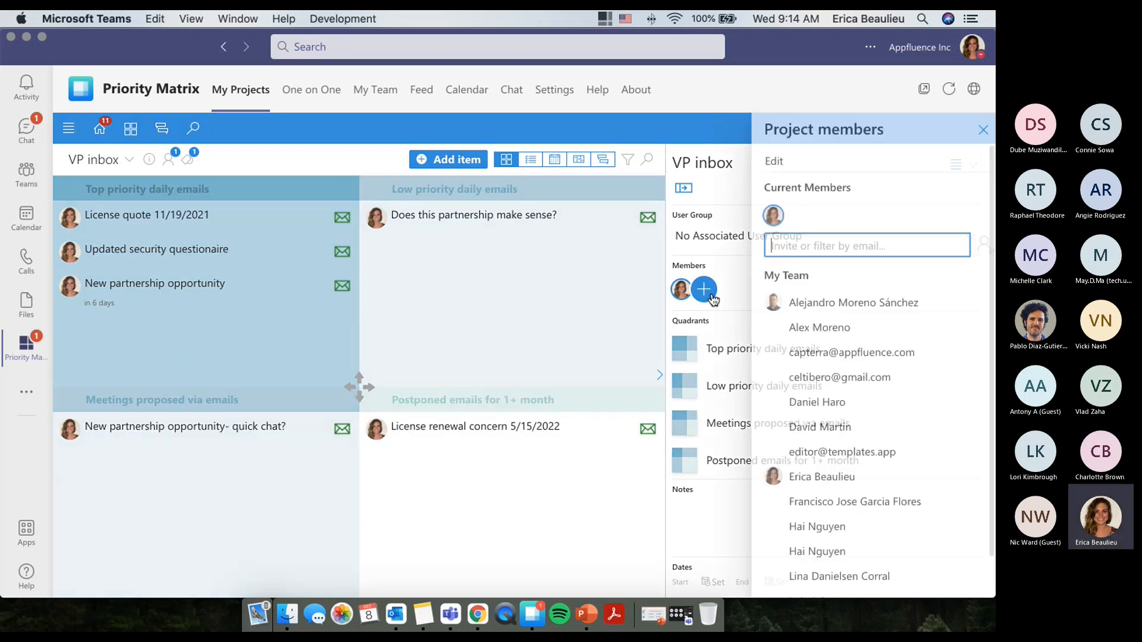
scroll(837, 388, "down", 5)
scroll(836, 388, "down", 3)
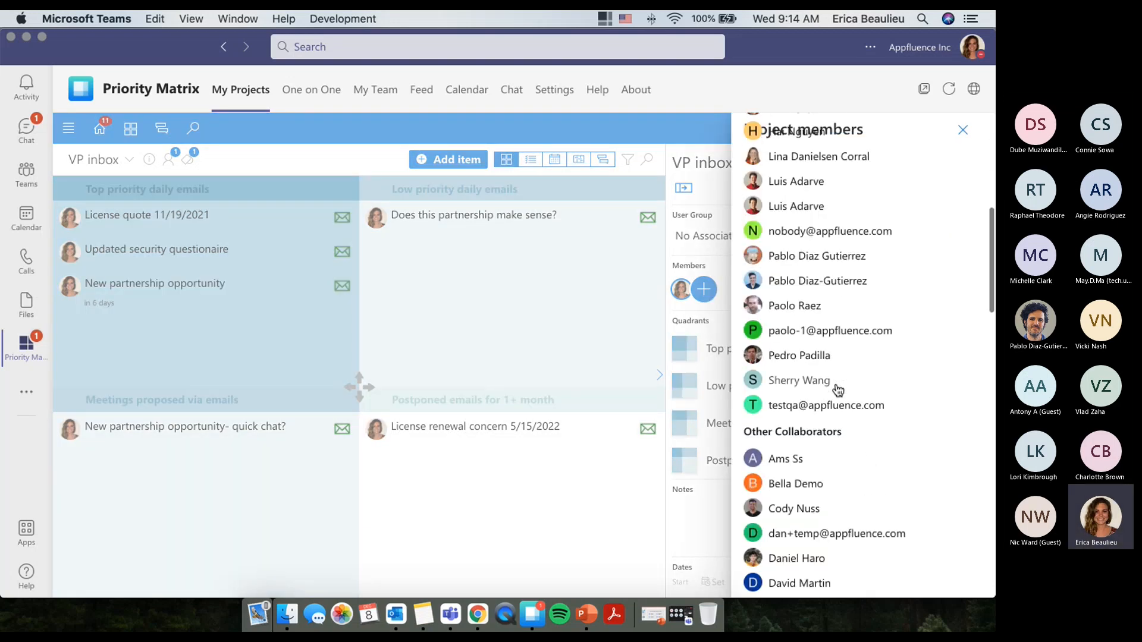
scroll(838, 389, "down", 2)
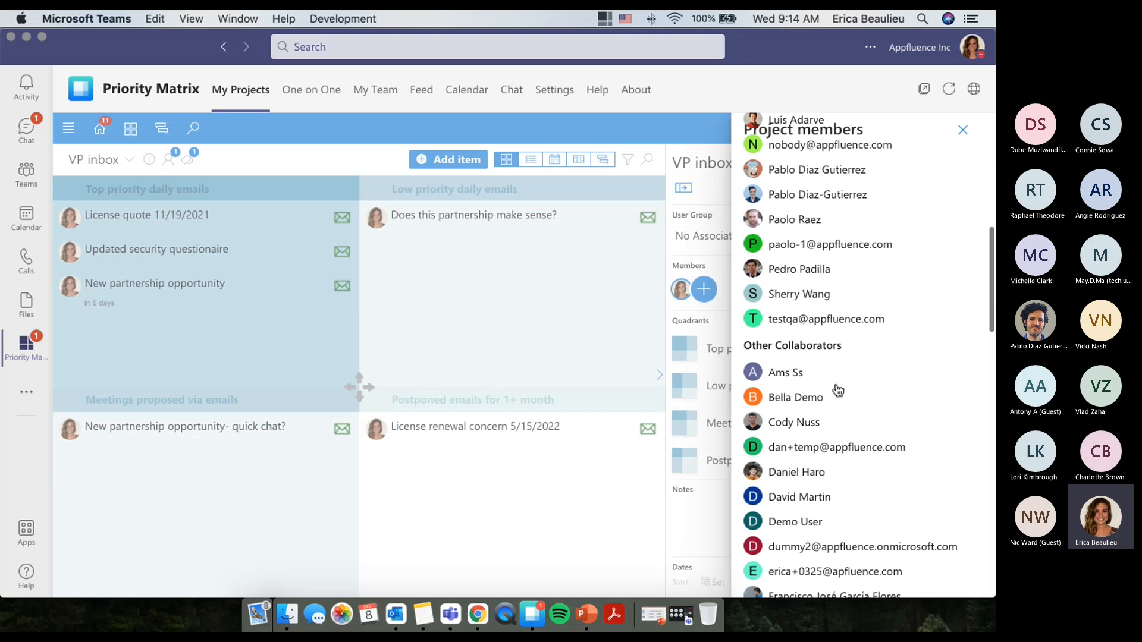
scroll(838, 390, "down", 10)
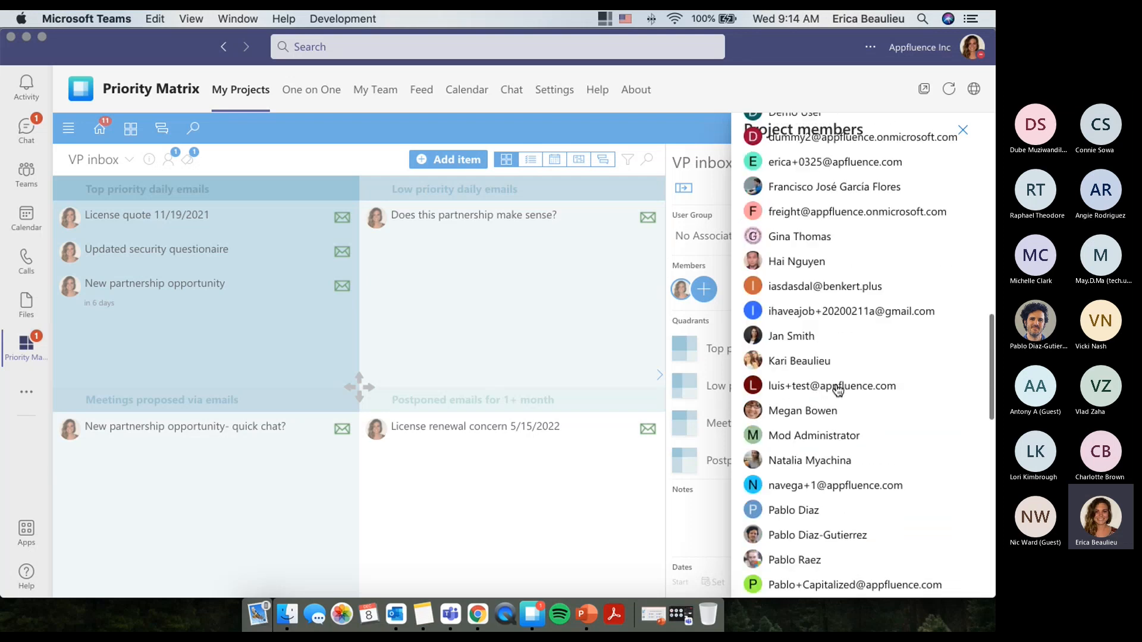
scroll(841, 413, "up", 10)
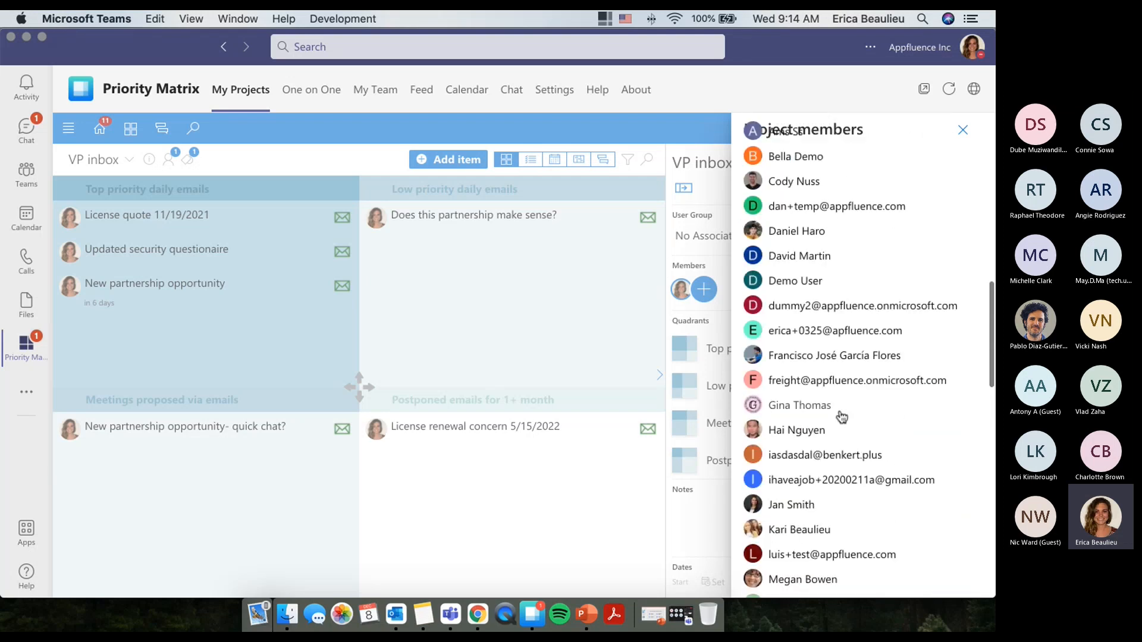
scroll(841, 417, "up", 3)
left_click(828, 263)
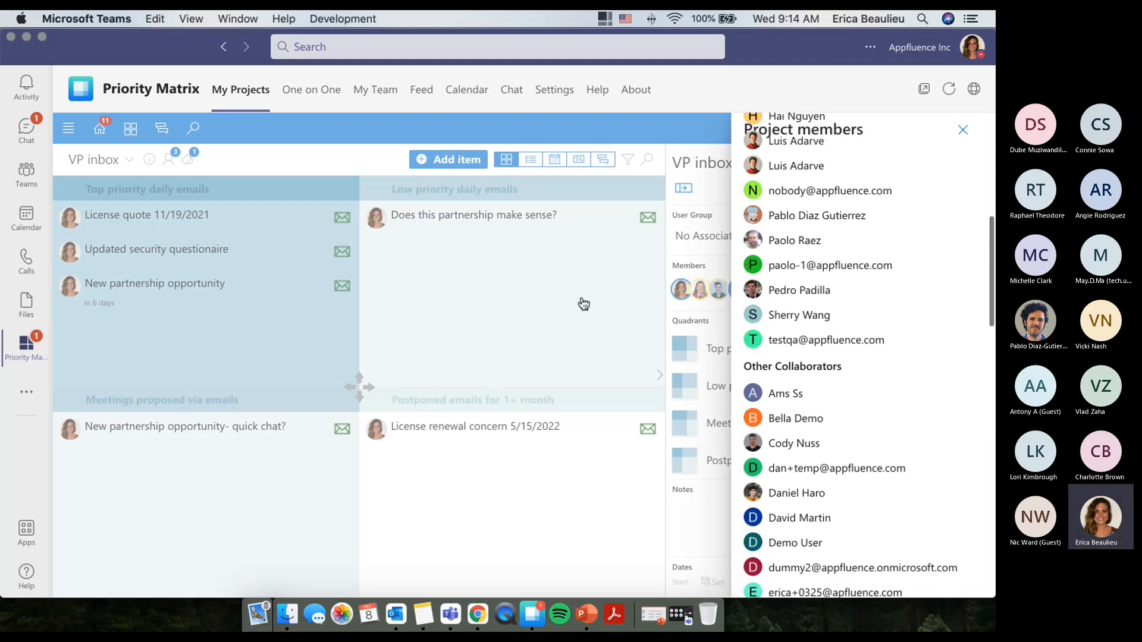
left_click(459, 301)
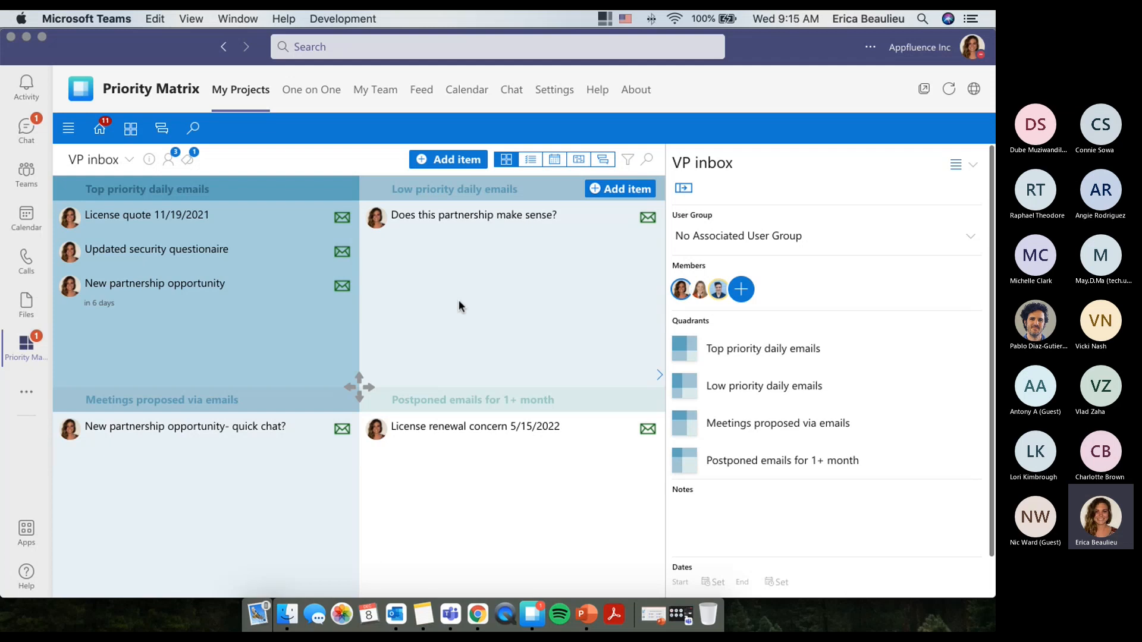
Set the due date of the License quote 11/19/2021 item to December 9, 2021.
left_click(286, 225)
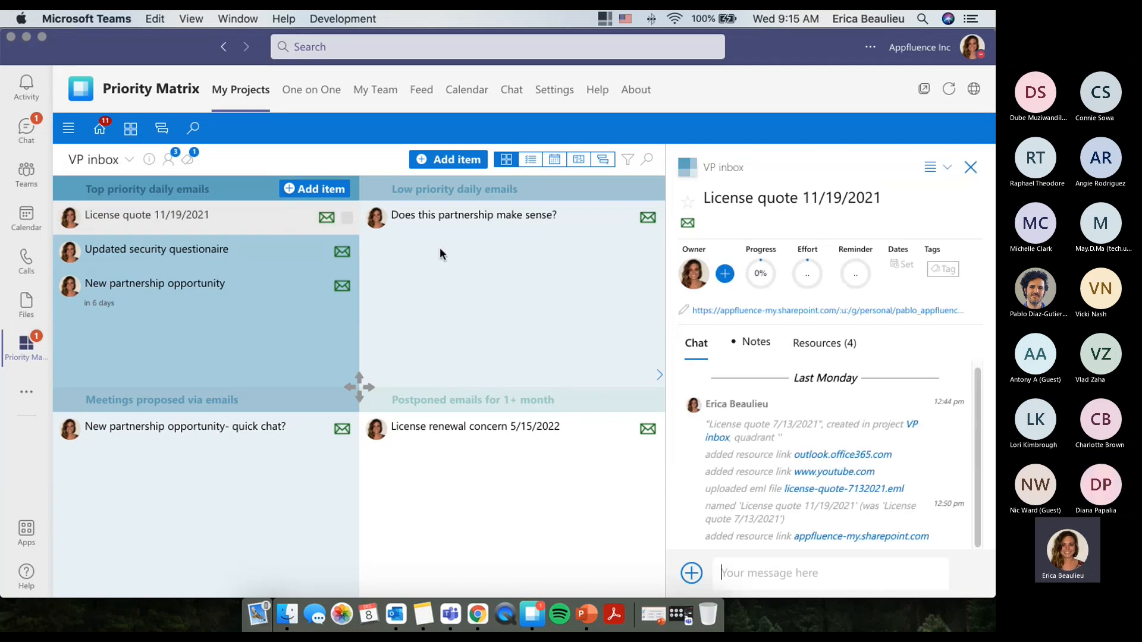
left_click(904, 268)
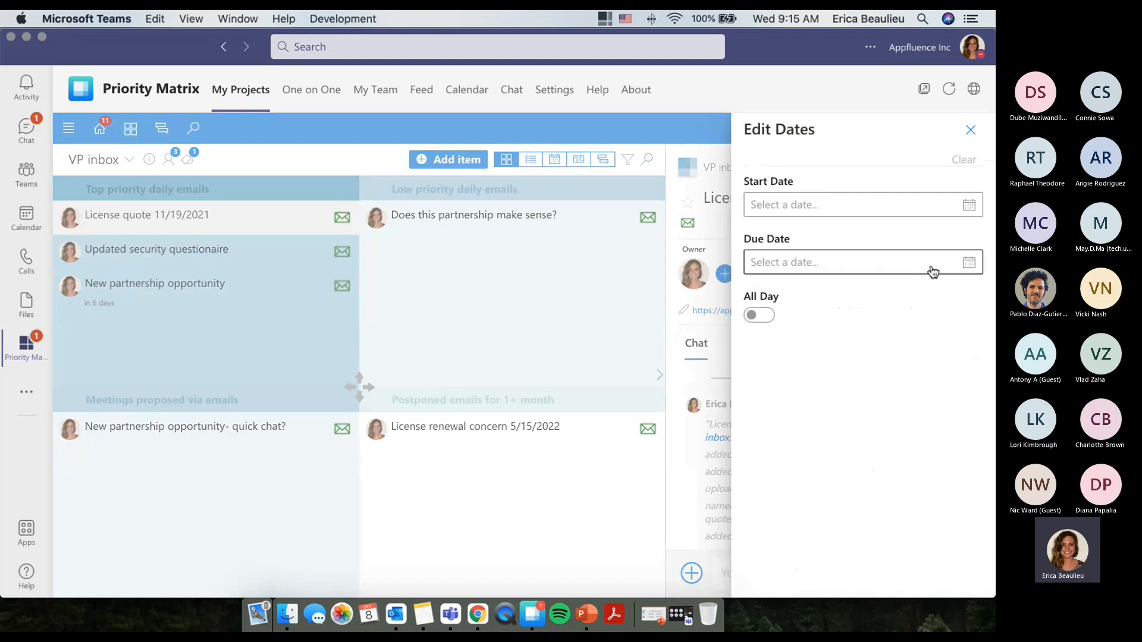
left_click(971, 271)
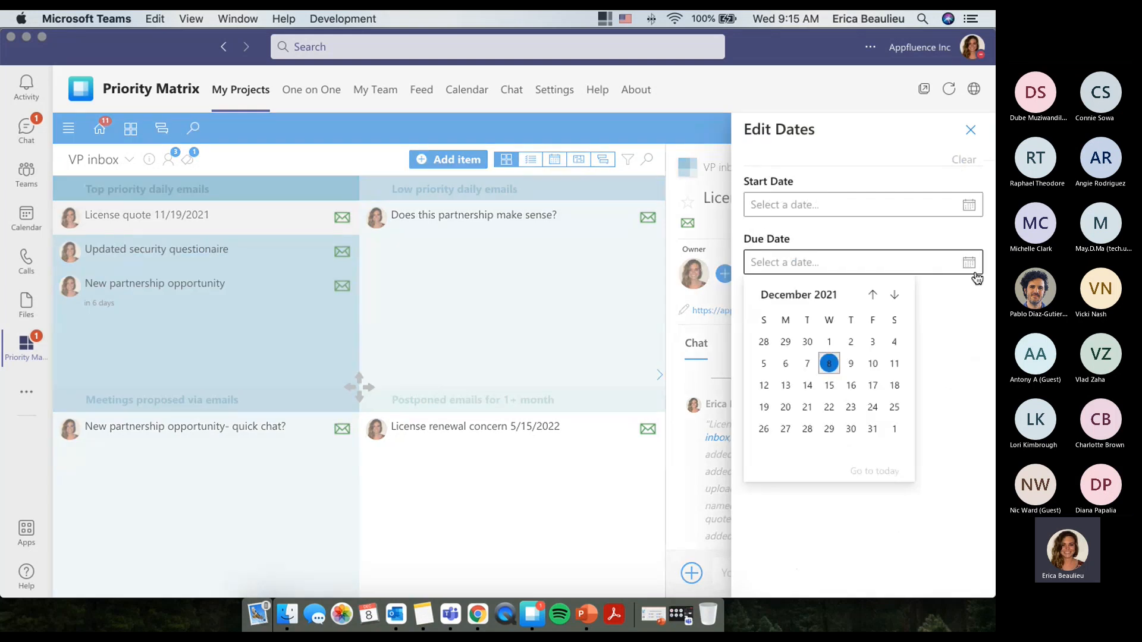
left_click(830, 386)
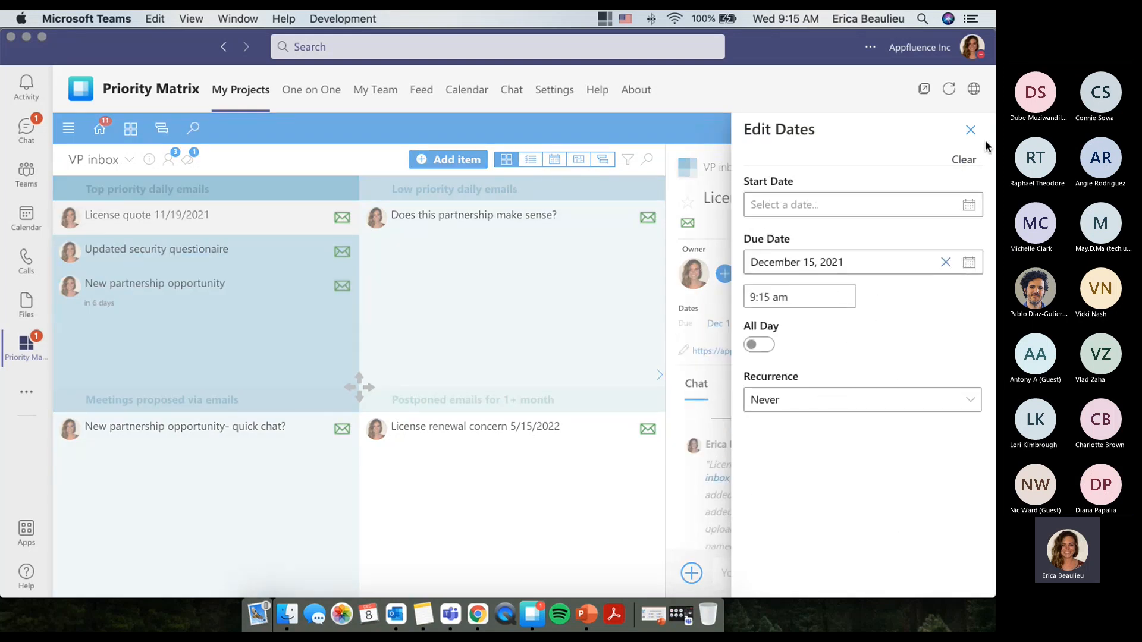
left_click(968, 263)
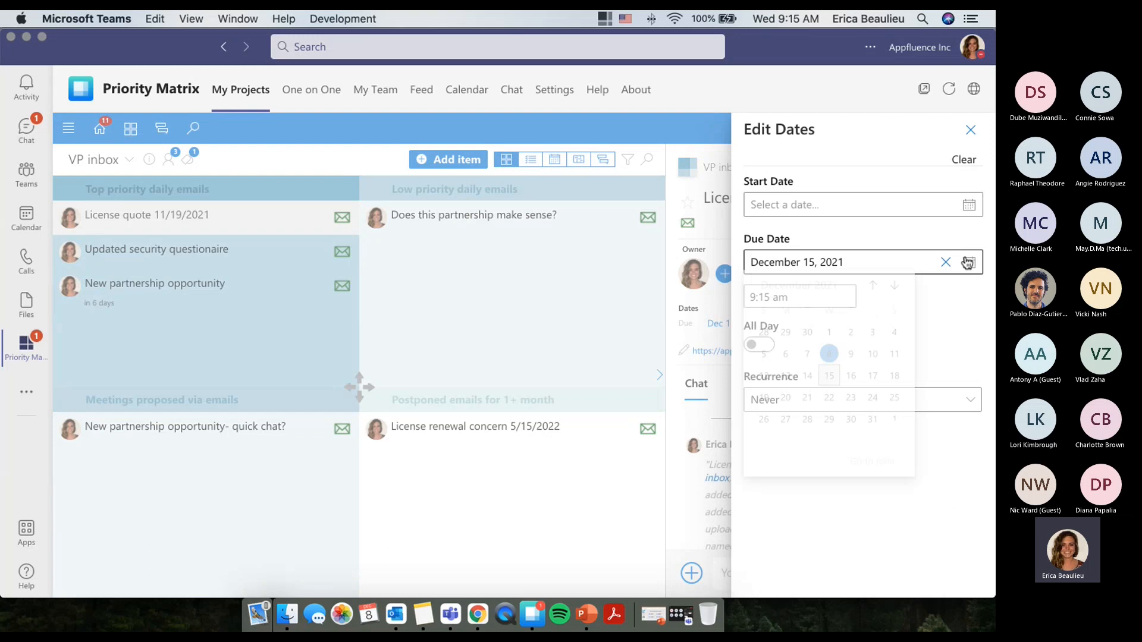
left_click(851, 355)
left_click(974, 135)
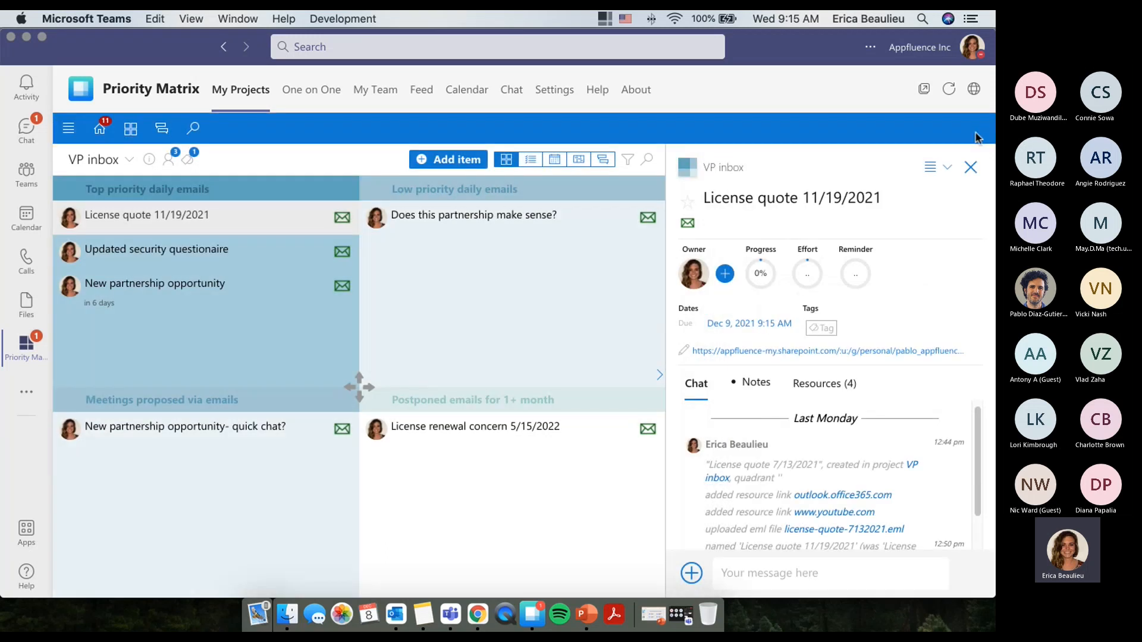
Reassign the item to the member with the pending invite and post "see the atttached email for more info- how can I help with this?".
left_click(693, 280)
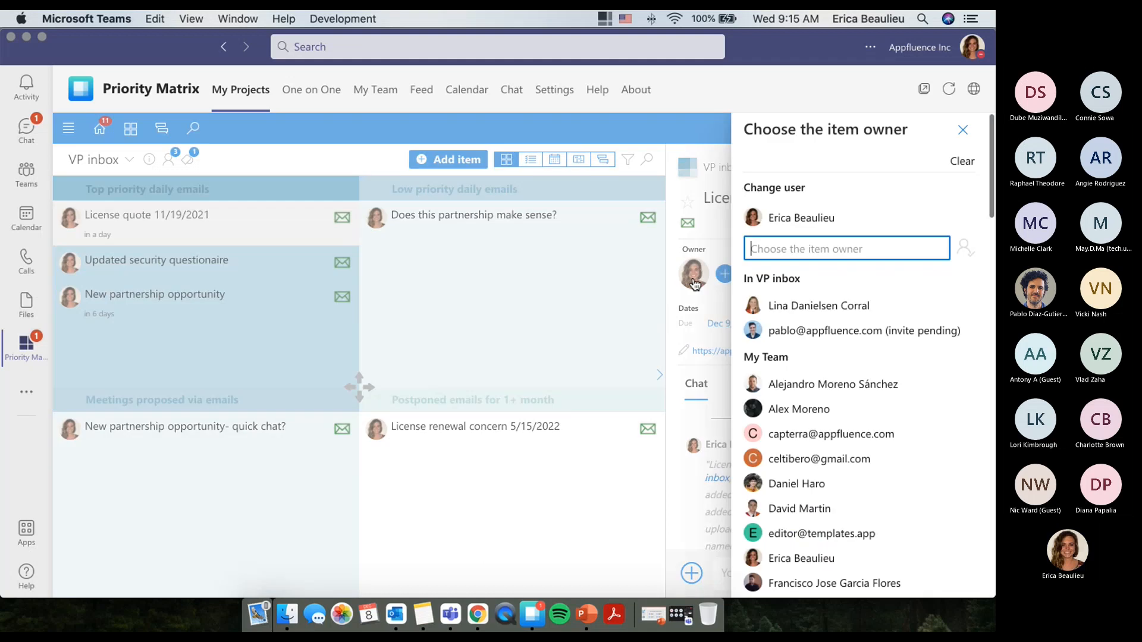
left_click(798, 331)
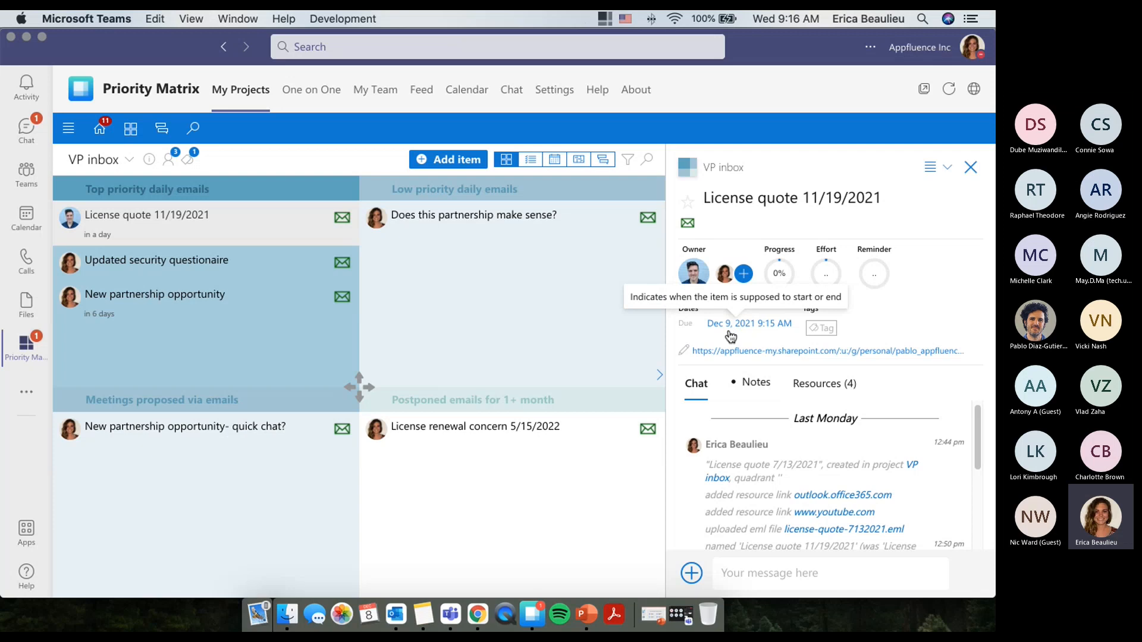
left_click(733, 568)
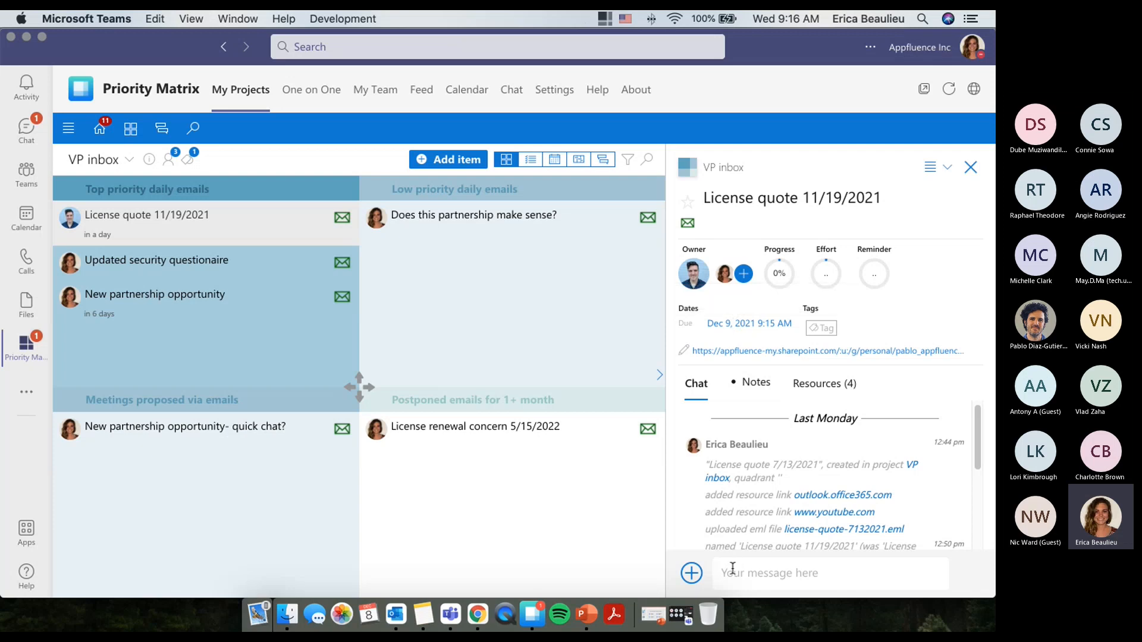
type("see the atttached email for more in")
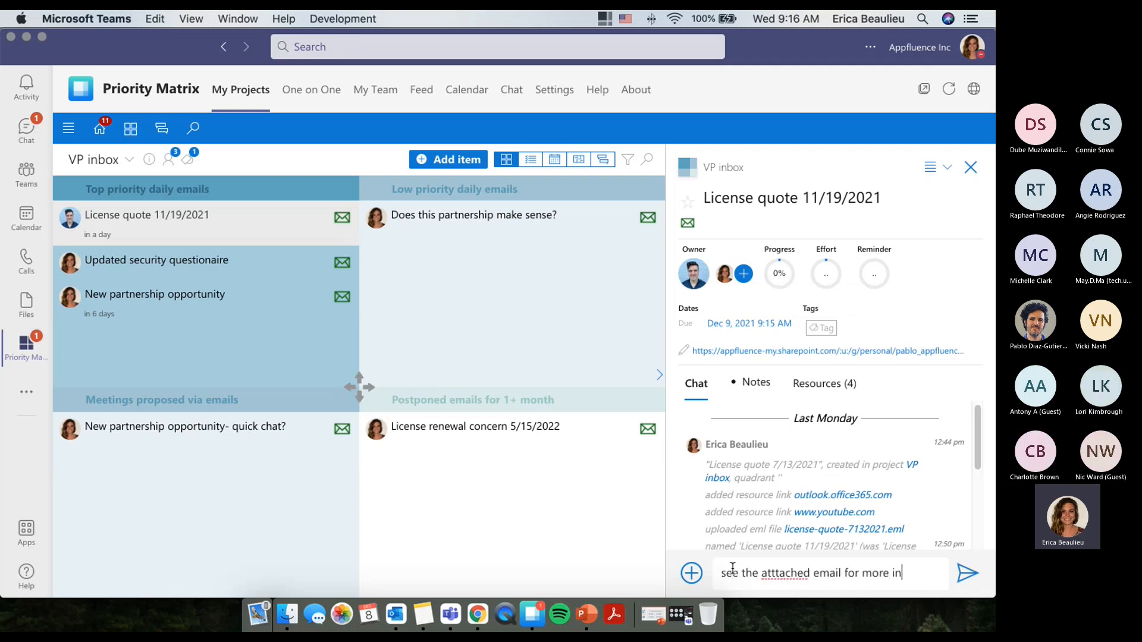
type("fo- how can I h")
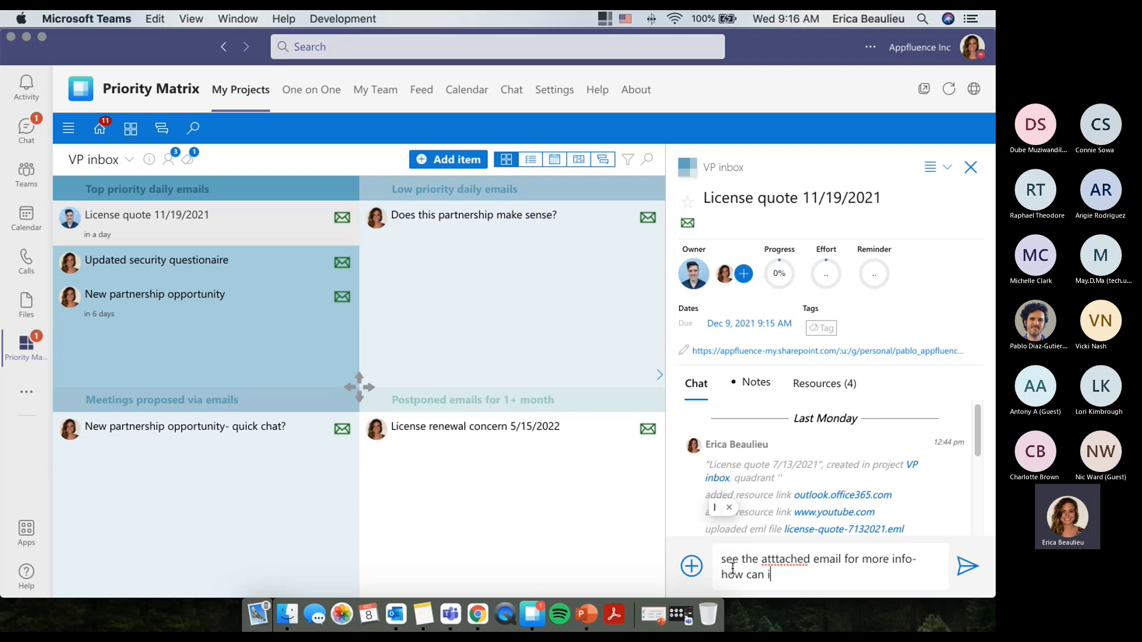
type("elp with this?")
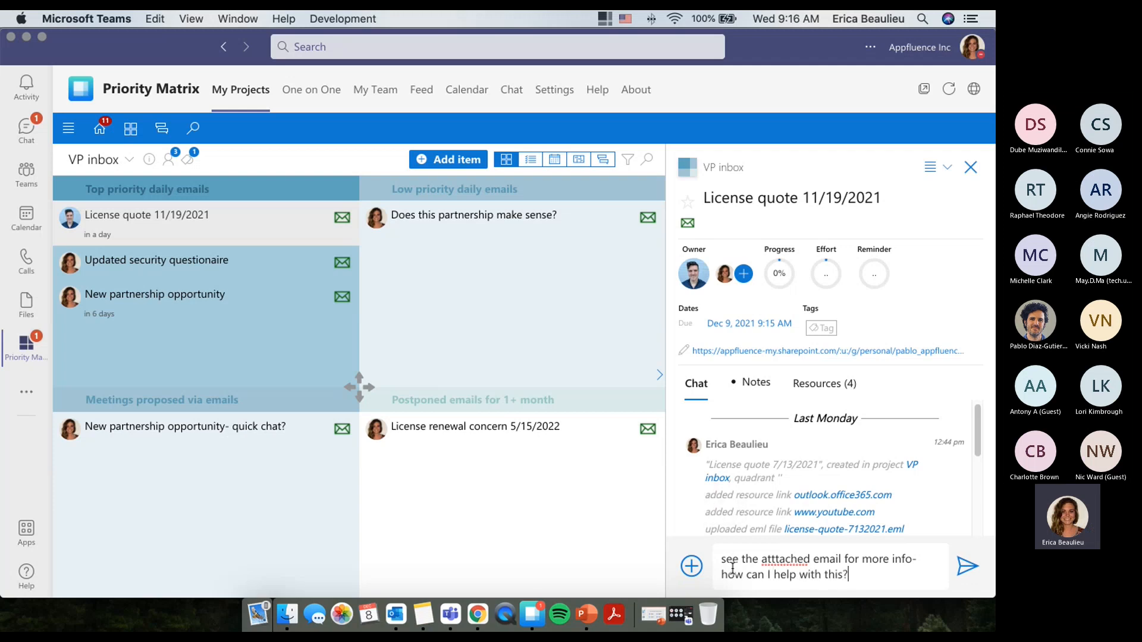
key("Return")
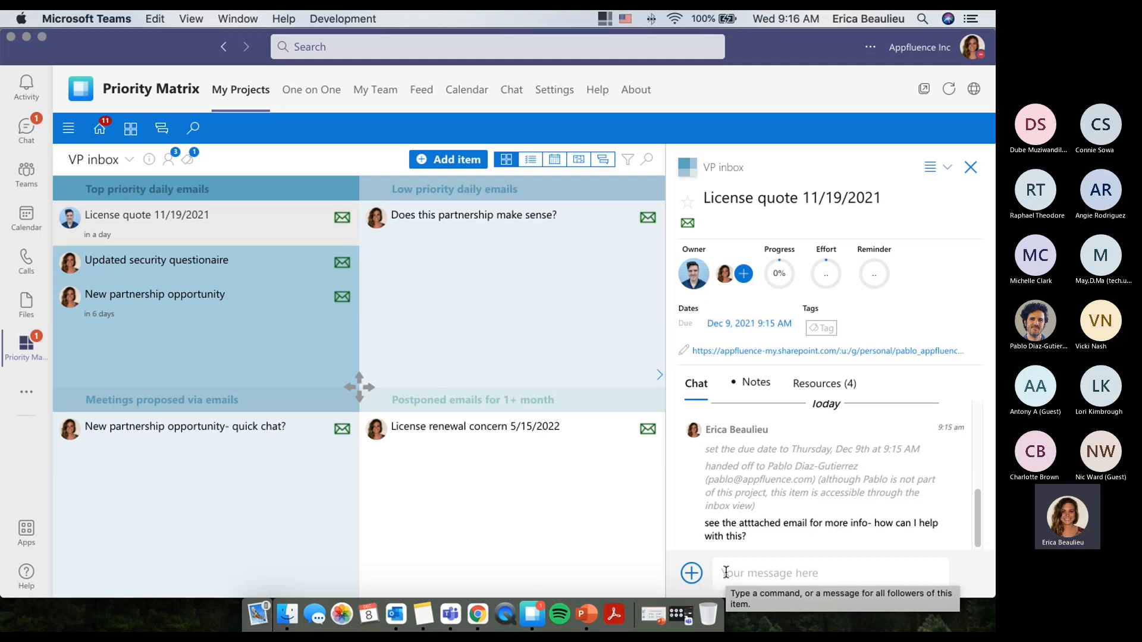
Review the License quote item's resources and chat, and return to the VP inbox project details to view its quadrant names.
left_click(826, 397)
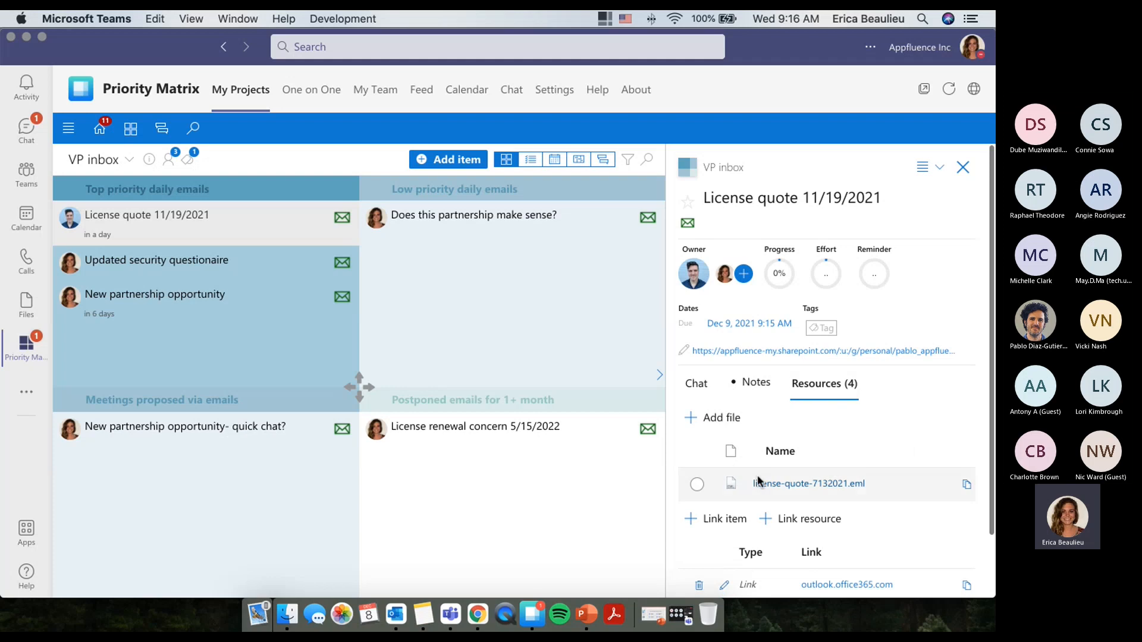
left_click(696, 396)
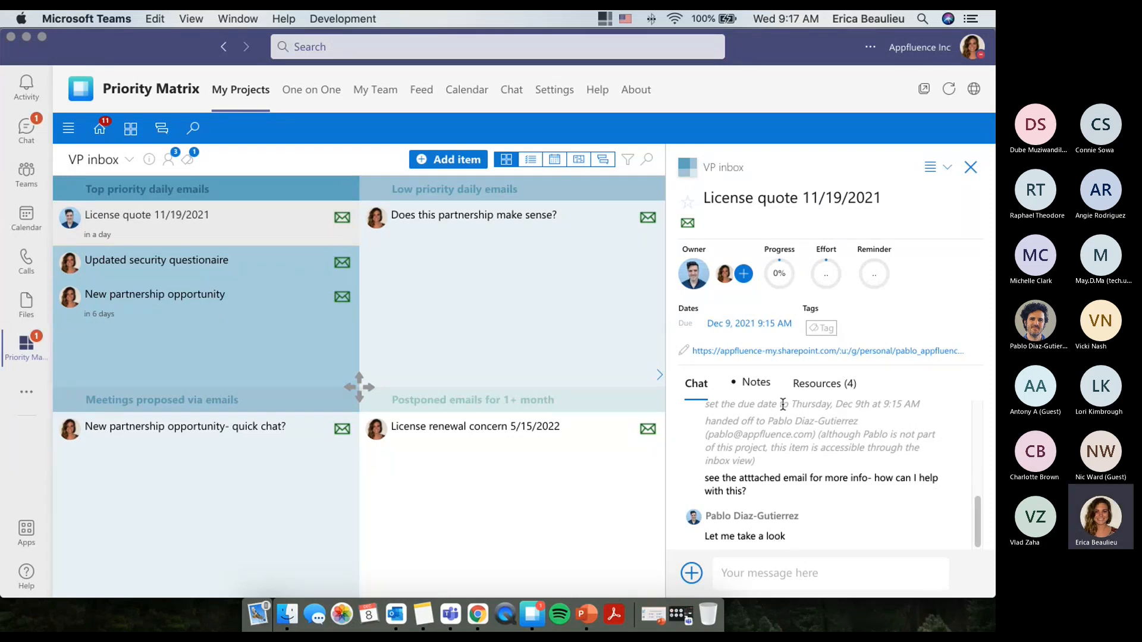
left_click(738, 168)
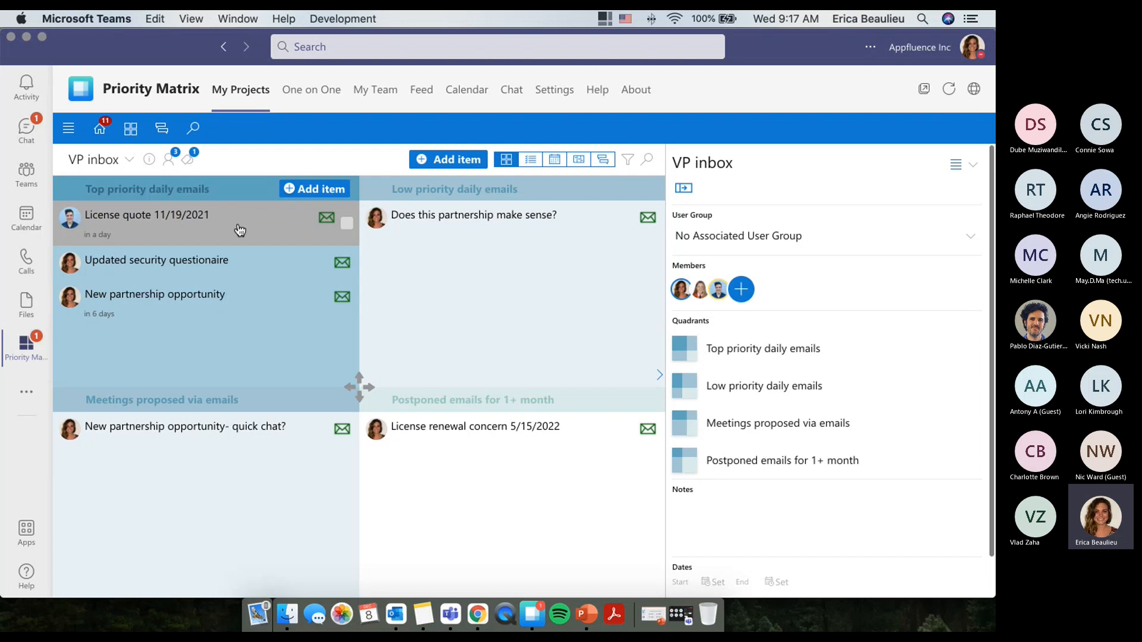
left_click_drag(708, 350, 791, 357)
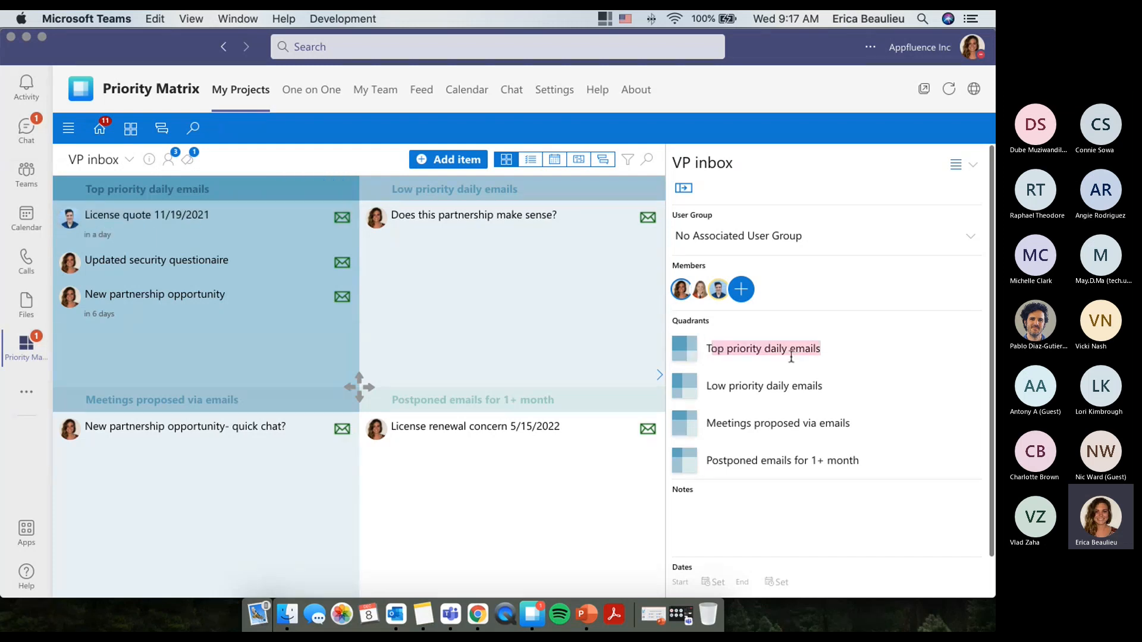
left_click(791, 356)
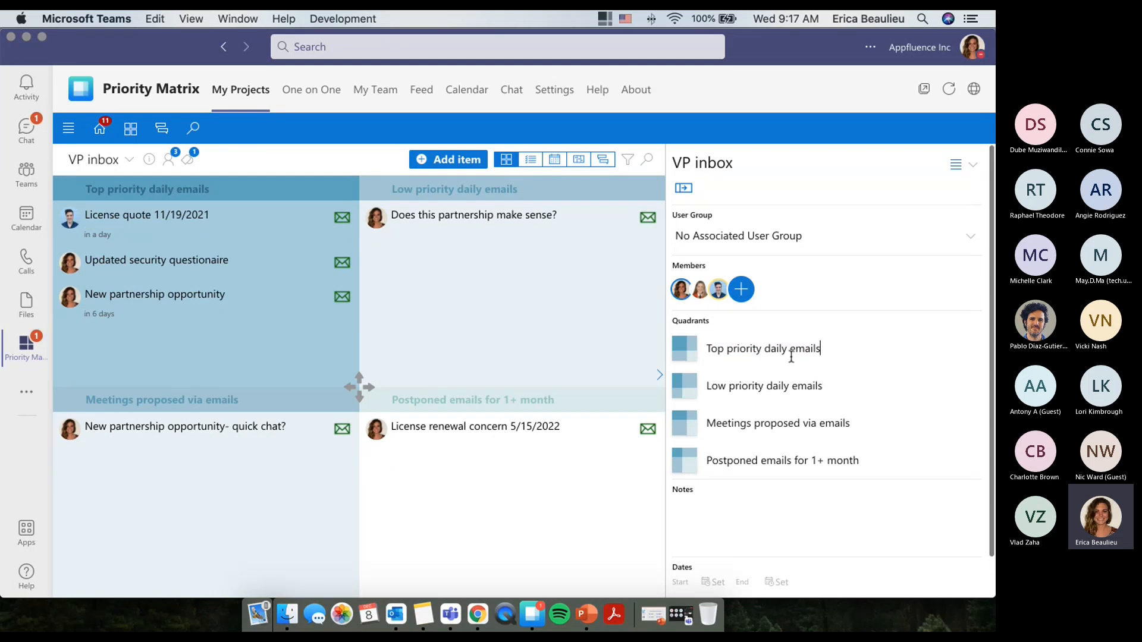
mouse_move(229, 186)
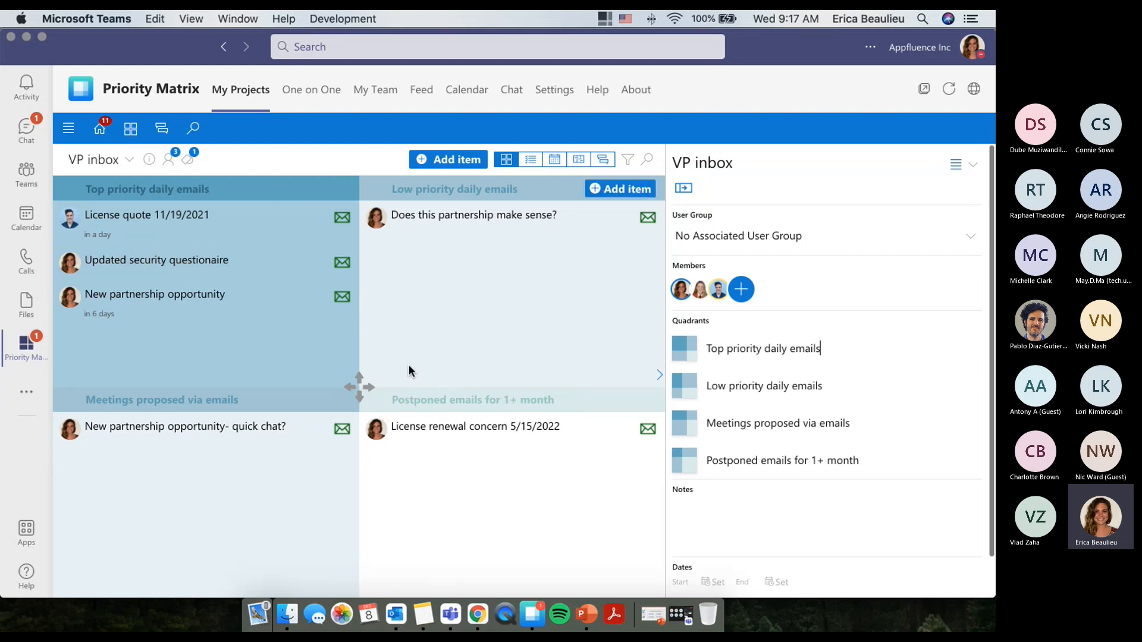
Switch to Outlook and assign the New partnership opportunity email's action item to the lower-right quadrant of the VP inbox project.
left_click(392, 614)
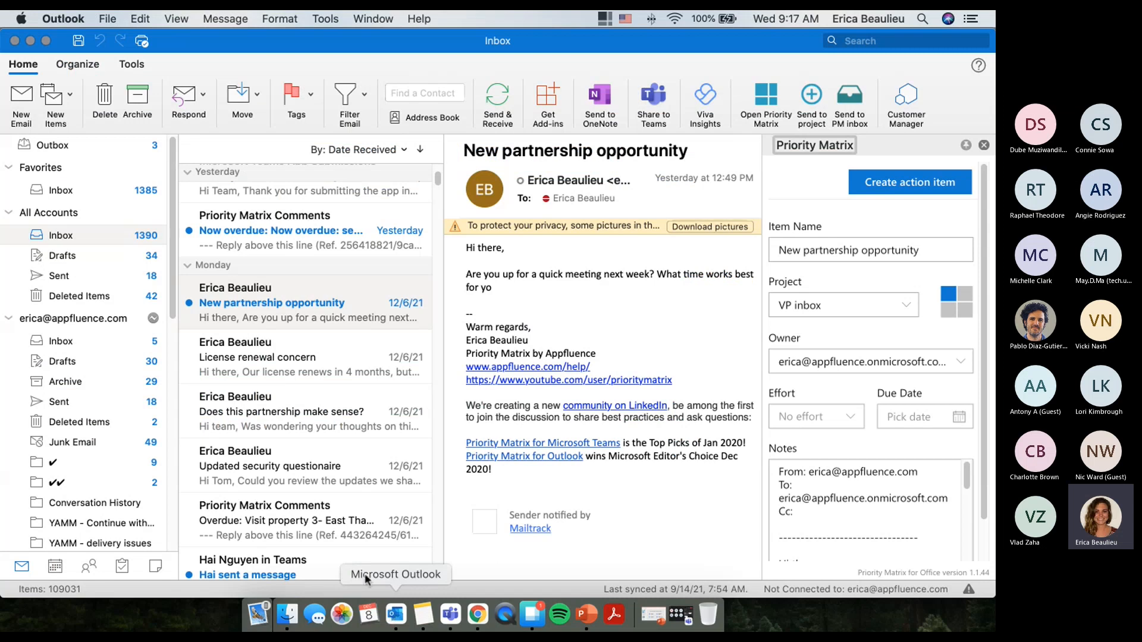
scroll(309, 469, "down", 2)
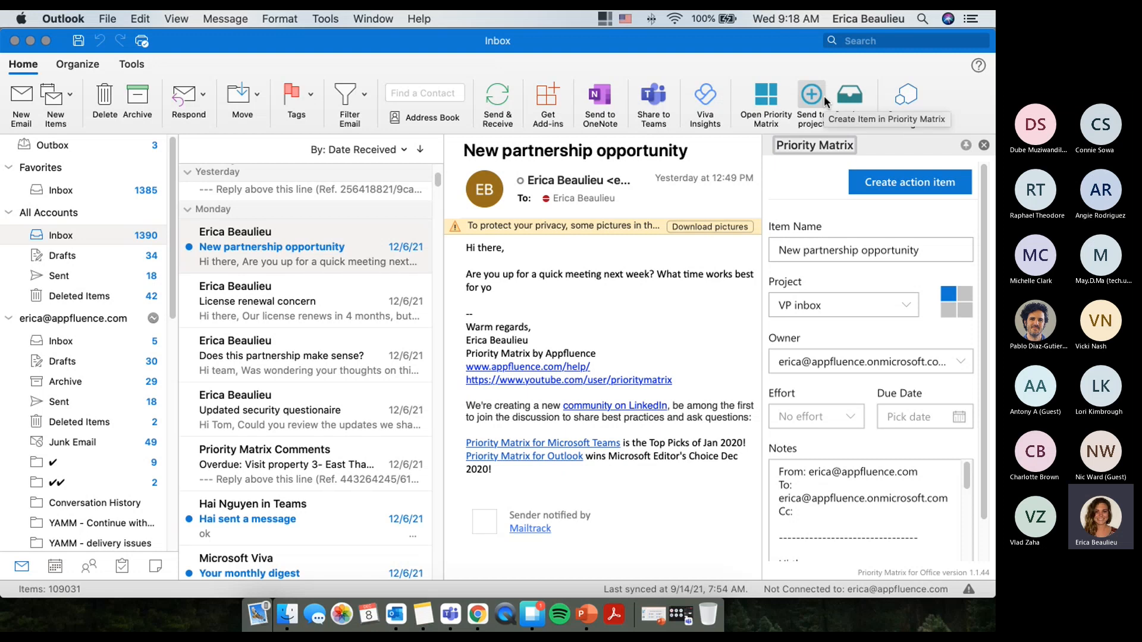
left_click(906, 307)
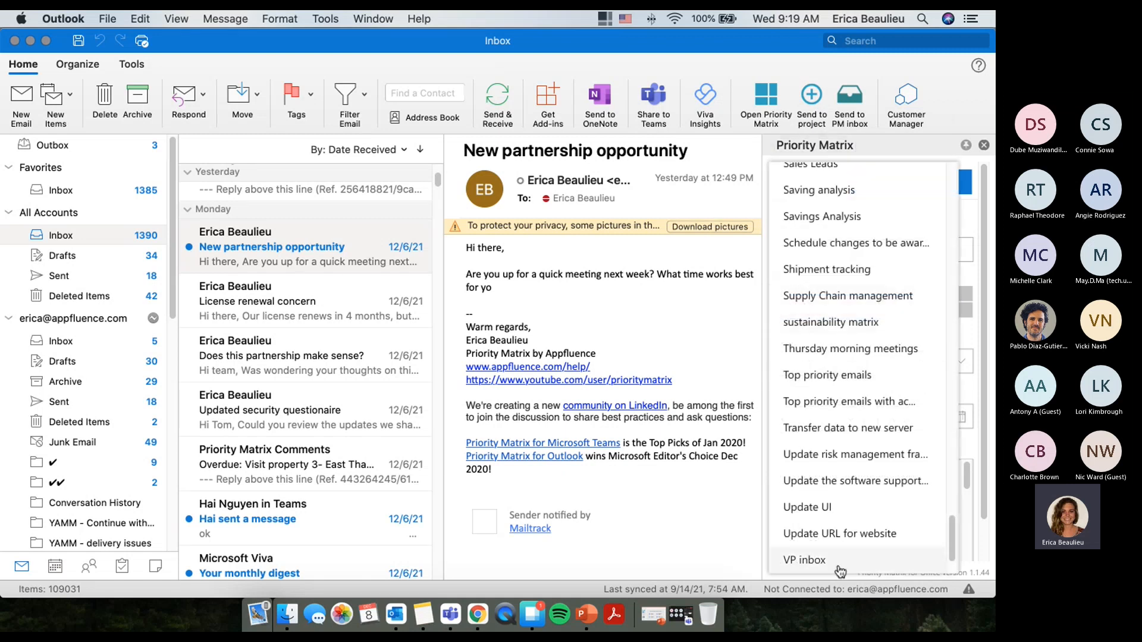
left_click(844, 562)
left_click(839, 302)
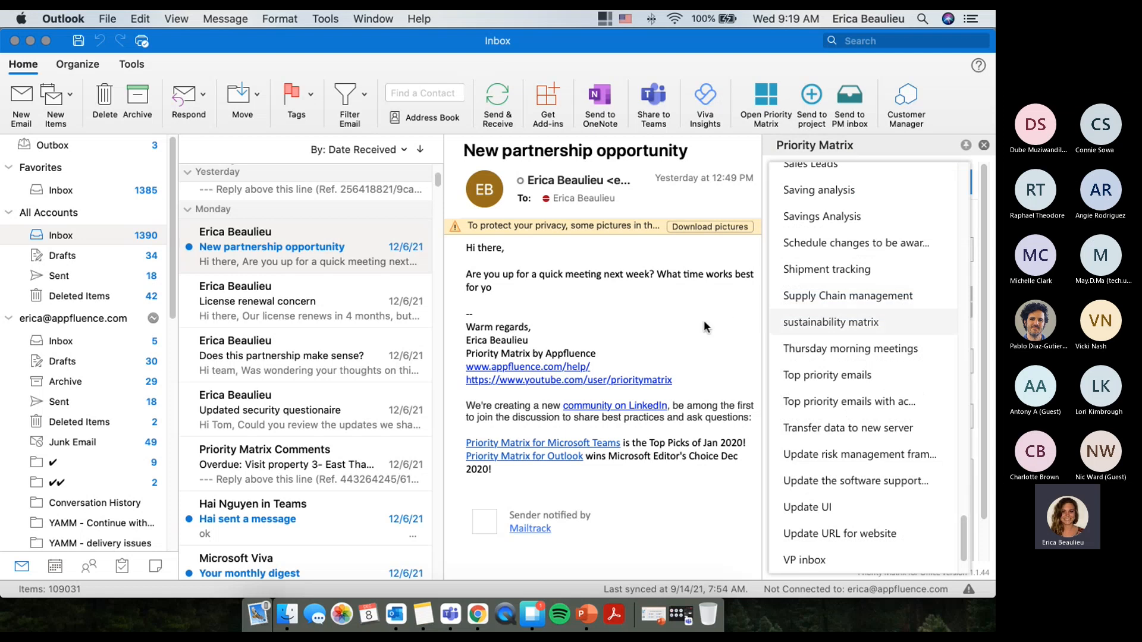
left_click(807, 563)
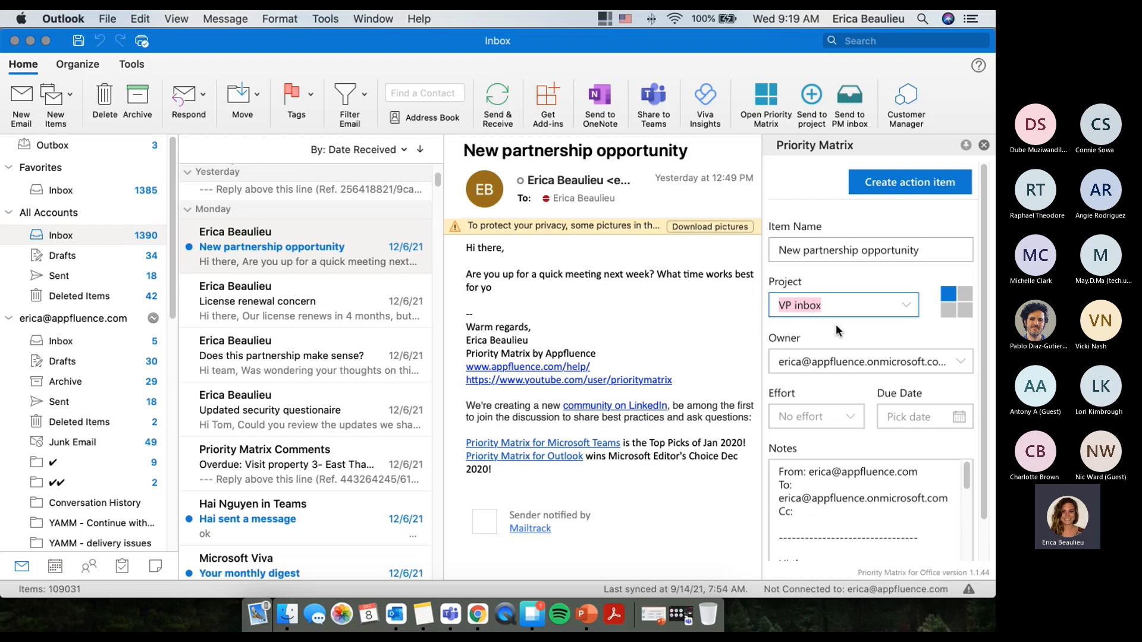
left_click(968, 315)
Append "( webinar example)" to the item name and set the due date to December 21, 2021.
left_click(939, 246)
type("( webinar")
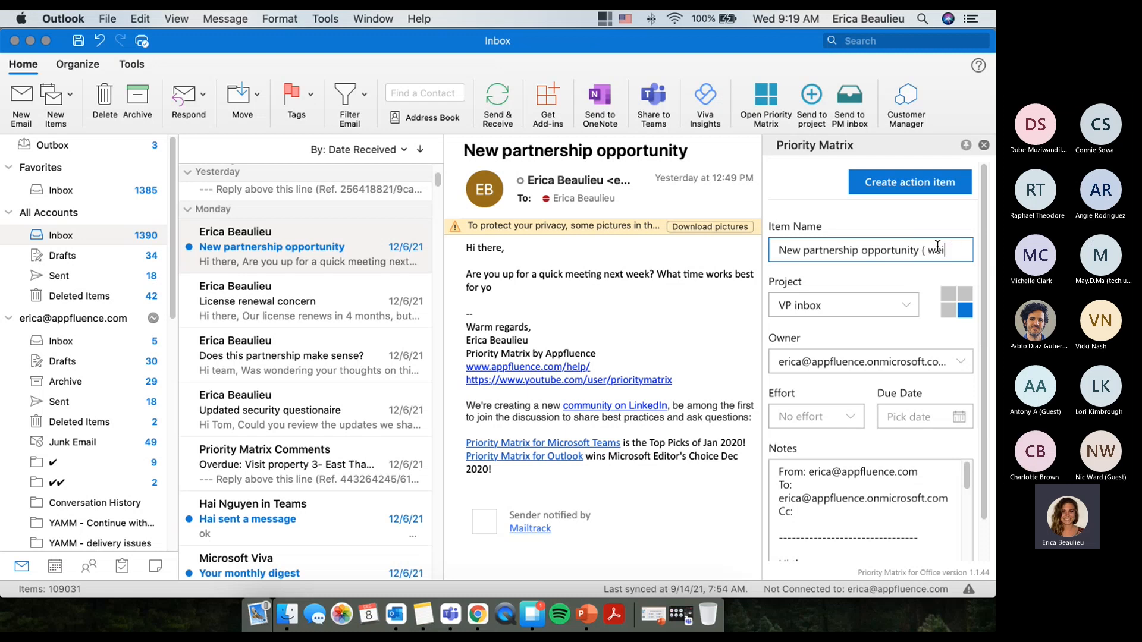
type(" example)")
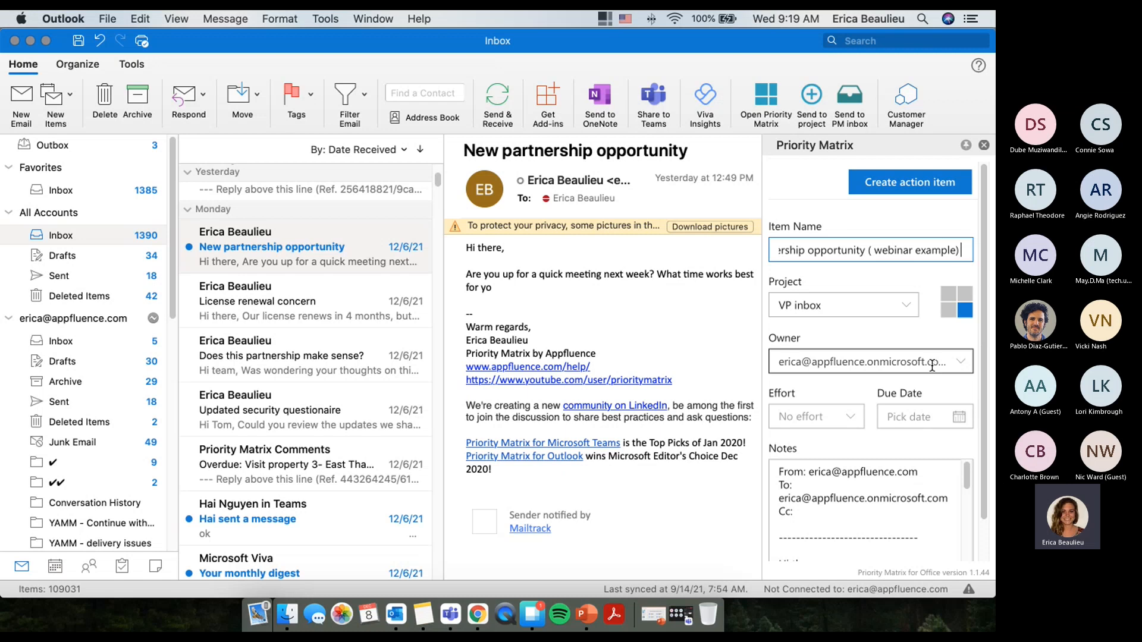
left_click(959, 418)
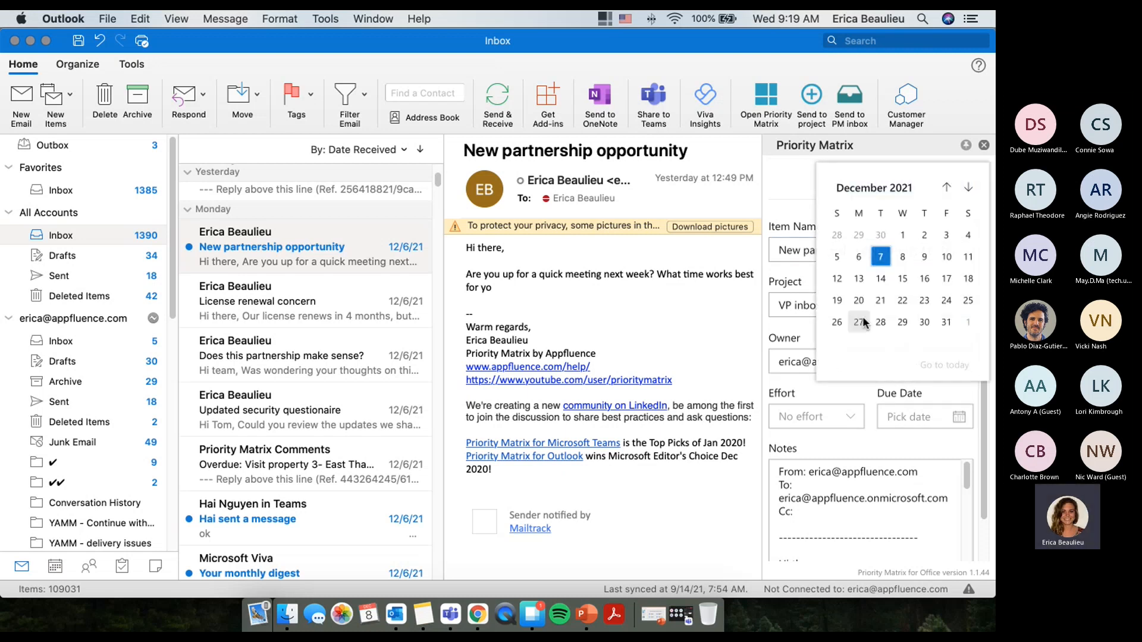
left_click(881, 301)
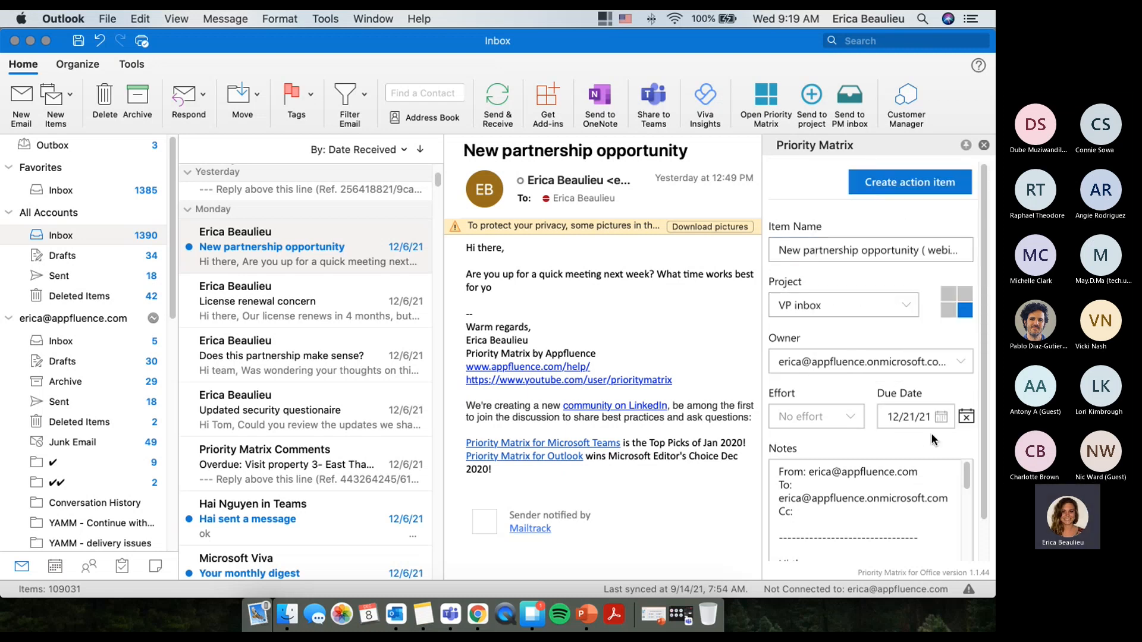
Choose your own account as the item's owner and create the action item.
left_click(919, 361)
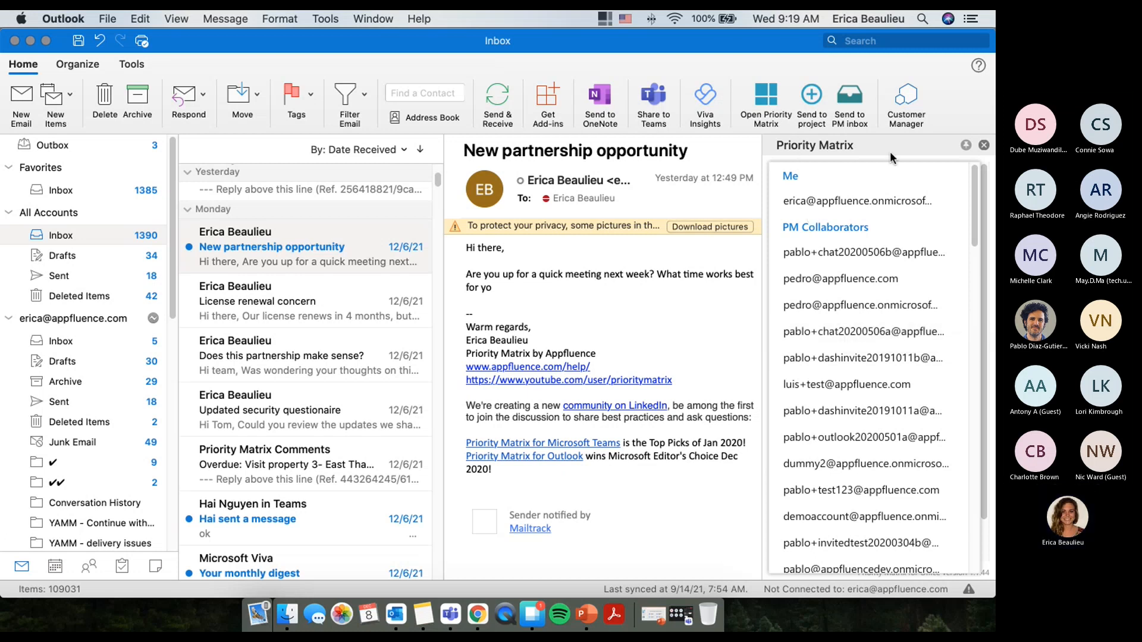
left_click(871, 201)
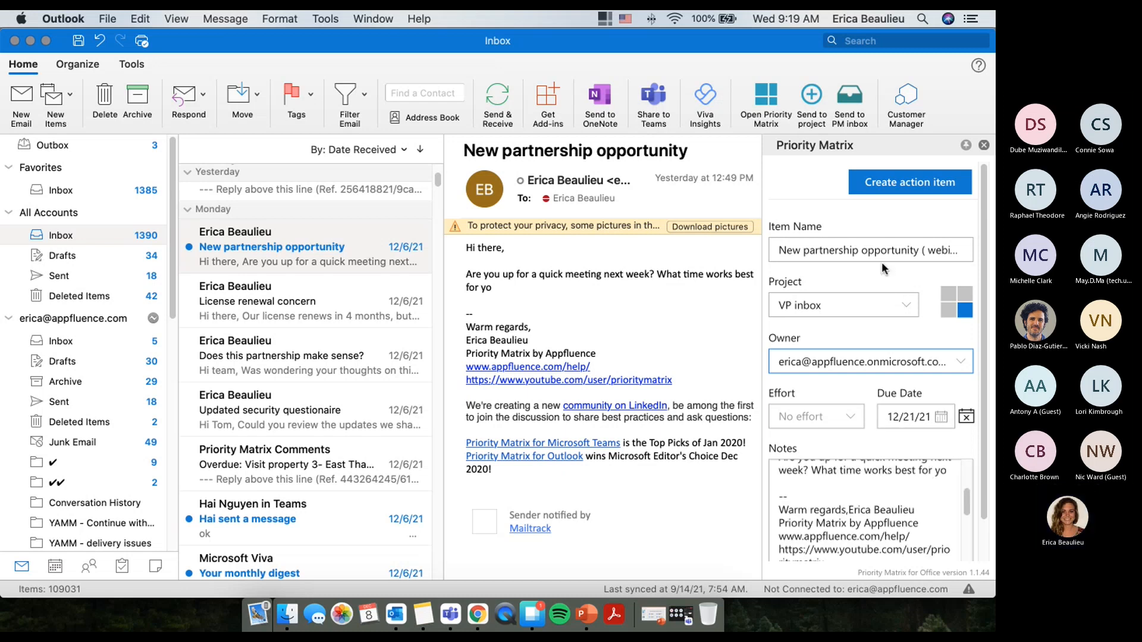
left_click(899, 189)
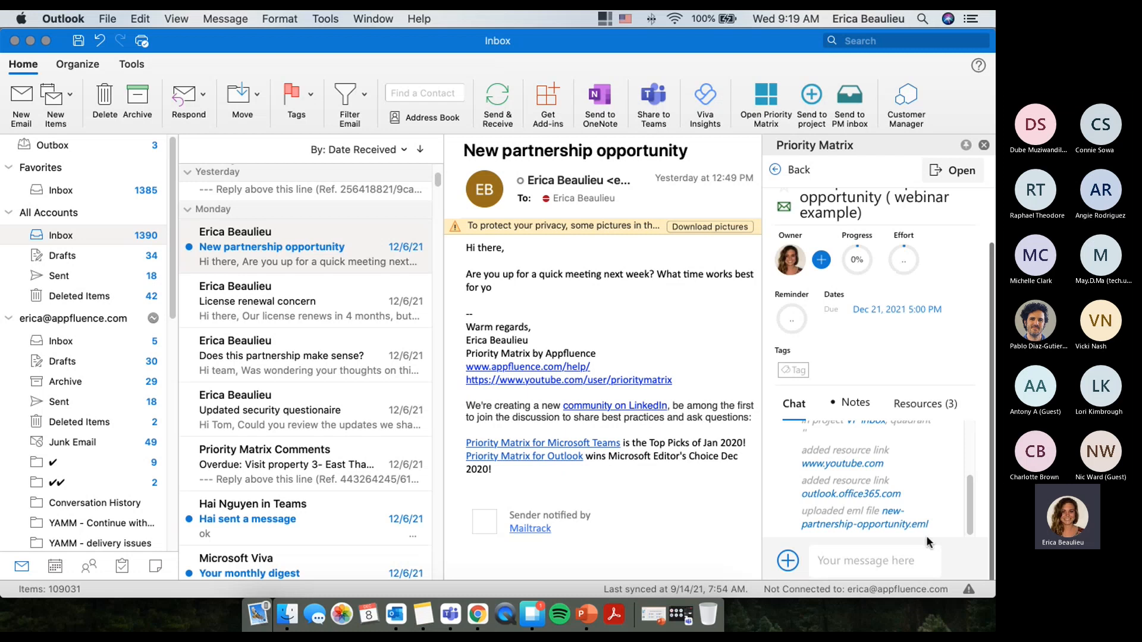
Set the new action item's progress to 35% and review its chat log.
scroll(926, 535, "up", 3)
scroll(847, 359, "up", 2)
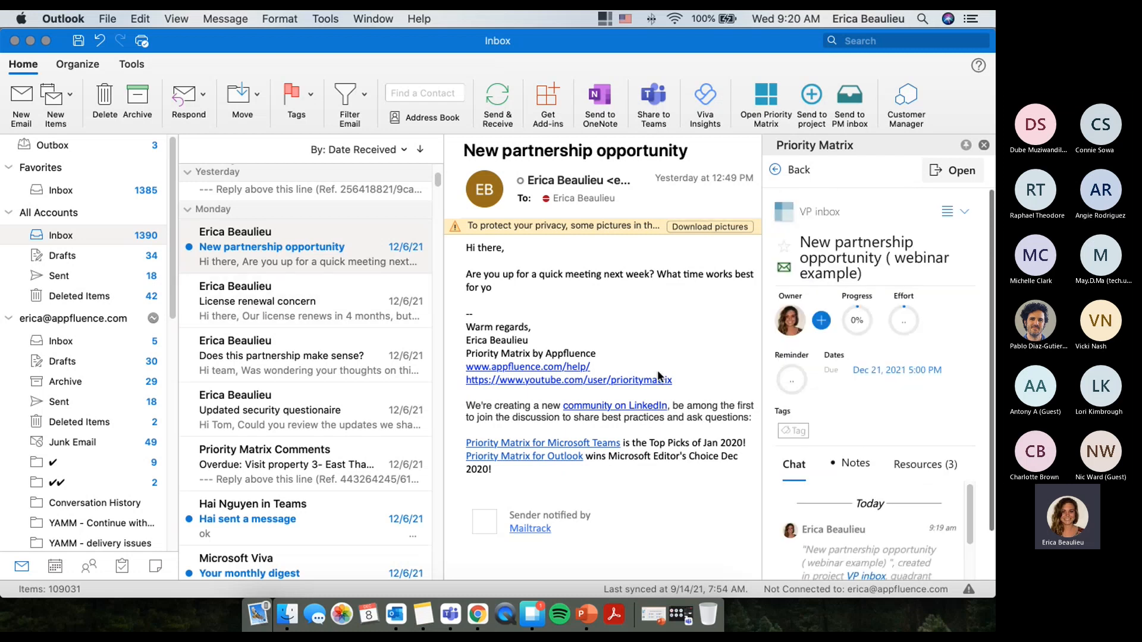
left_click(856, 320)
left_click_drag(846, 368, 874, 368)
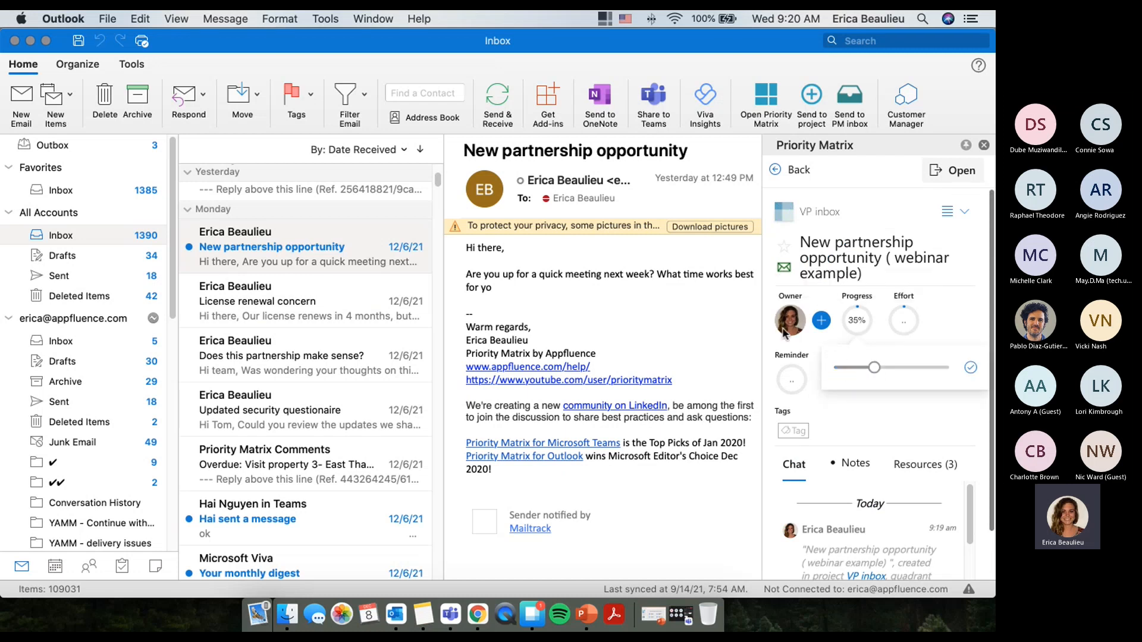
left_click(970, 324)
scroll(844, 554, "down", 3)
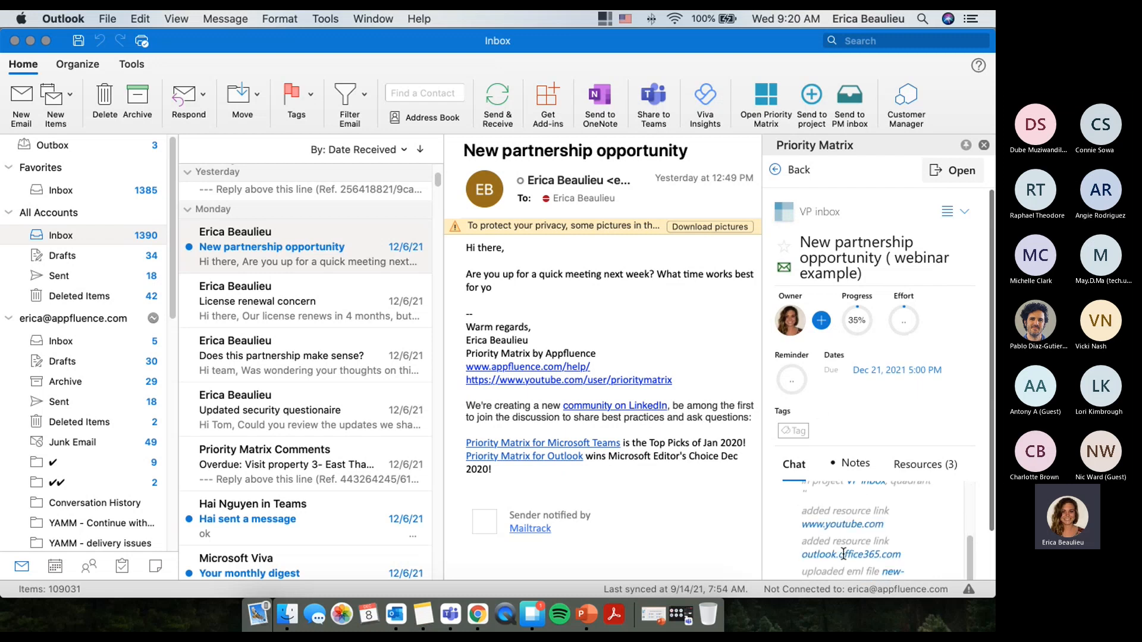
scroll(841, 562, "down", 2)
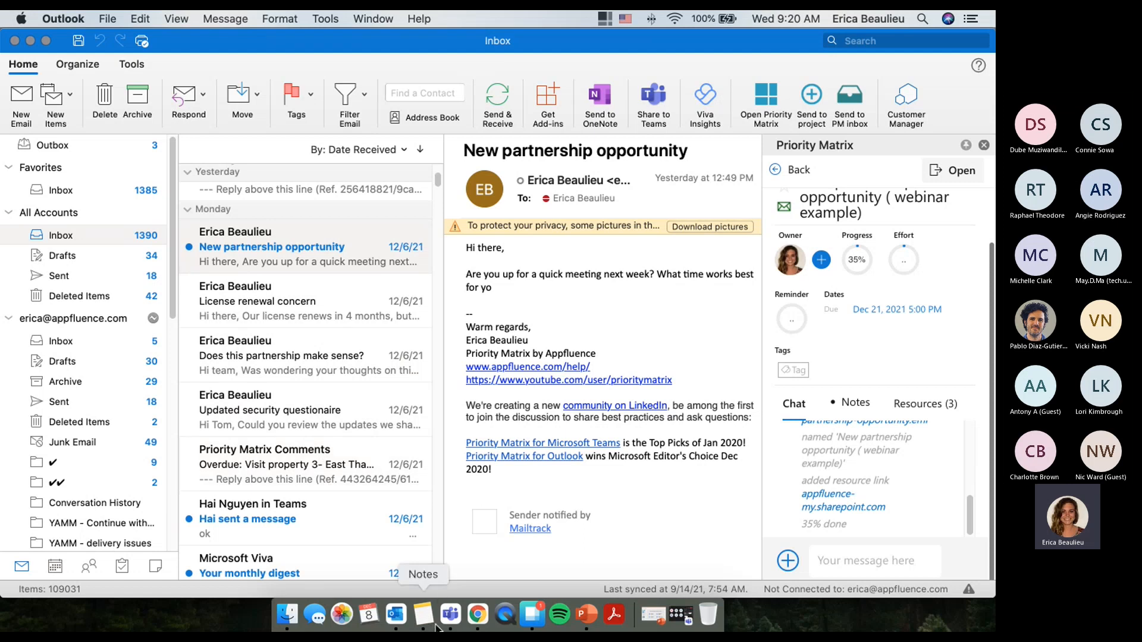
Switch to Microsoft Teams, view the webinar example item, and swap License quote 11/19/2021 with Does this partnership make sense? between the top and low priority quadrants.
left_click(450, 614)
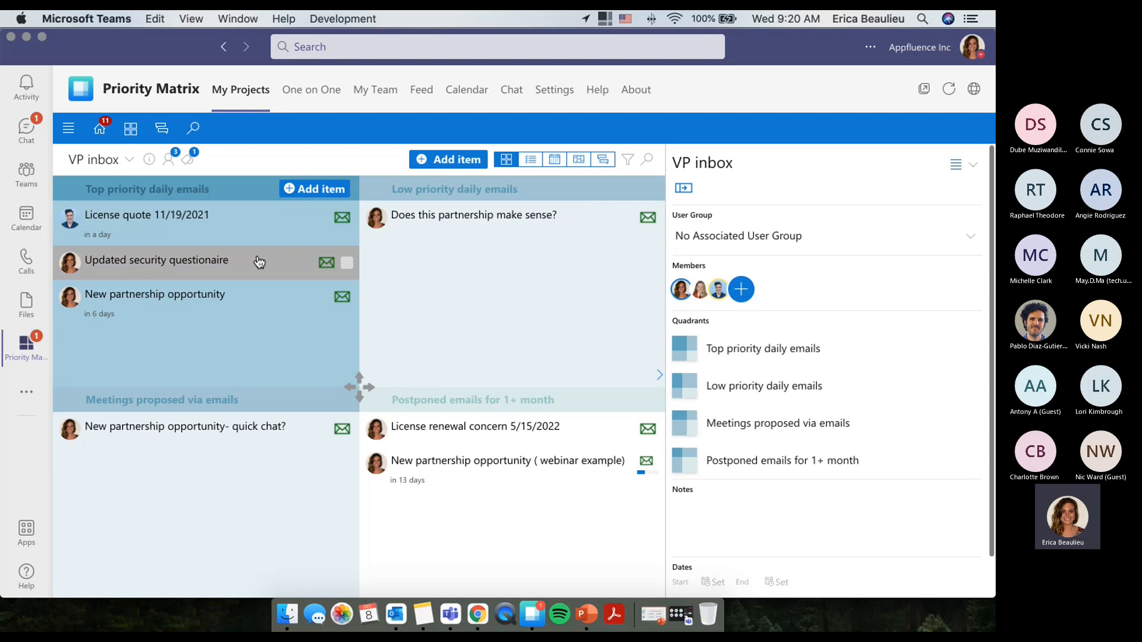
left_click(449, 473)
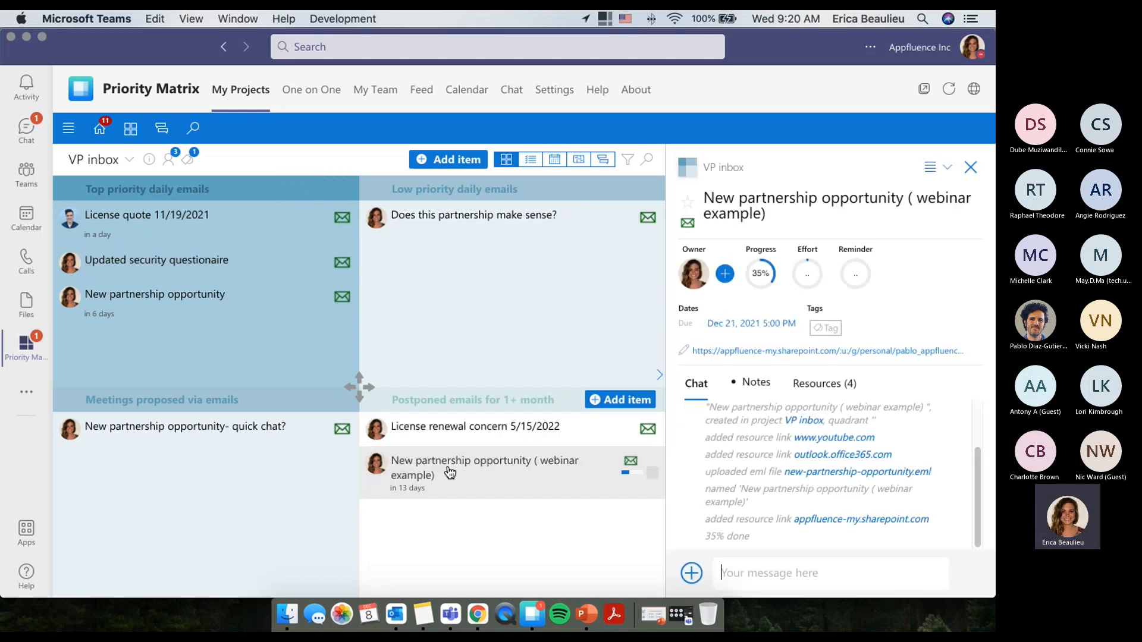
scroll(818, 431, "up", 2)
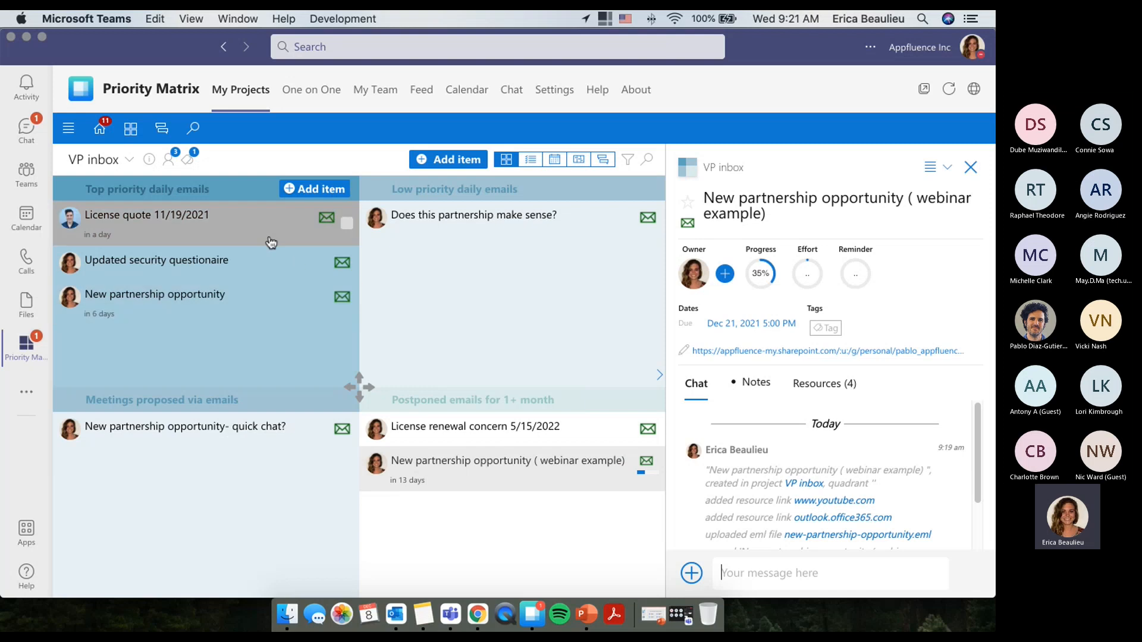
left_click_drag(259, 232, 256, 301)
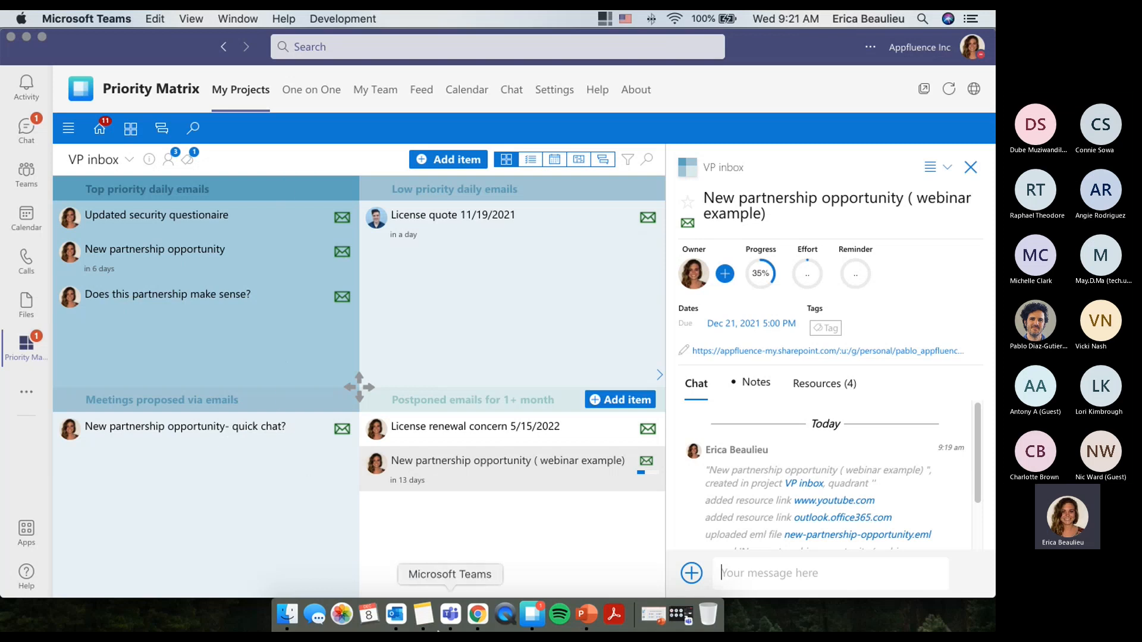
Switch to Outlook and view the items similar to the New partnership opportunity email that it could be attached to.
left_click(396, 618)
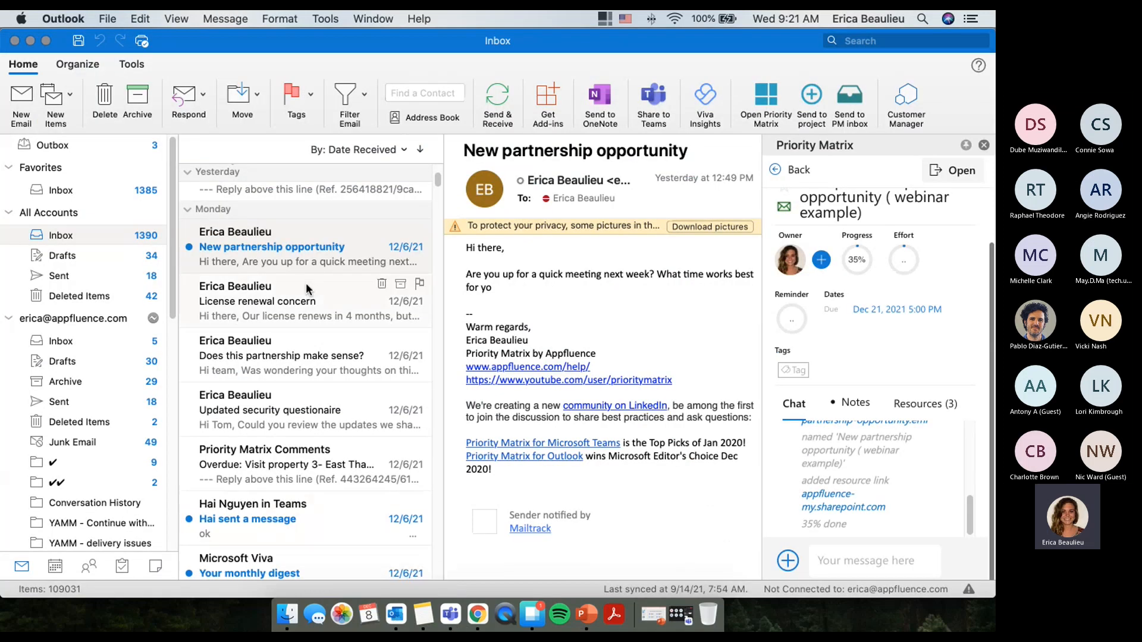
left_click(780, 173)
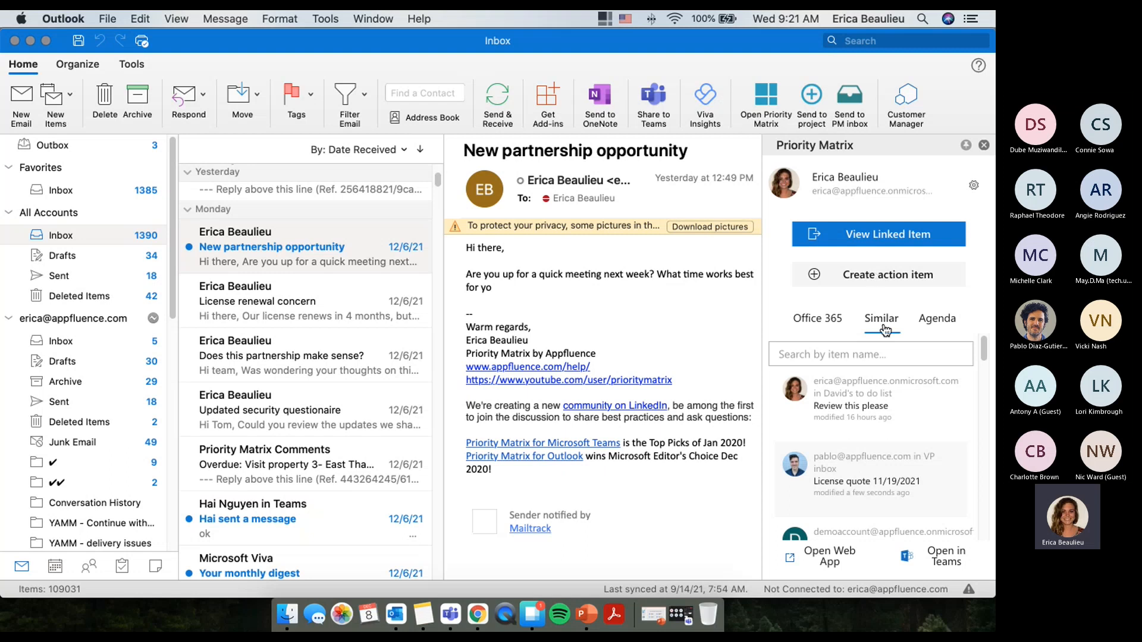
mouse_move(895, 424)
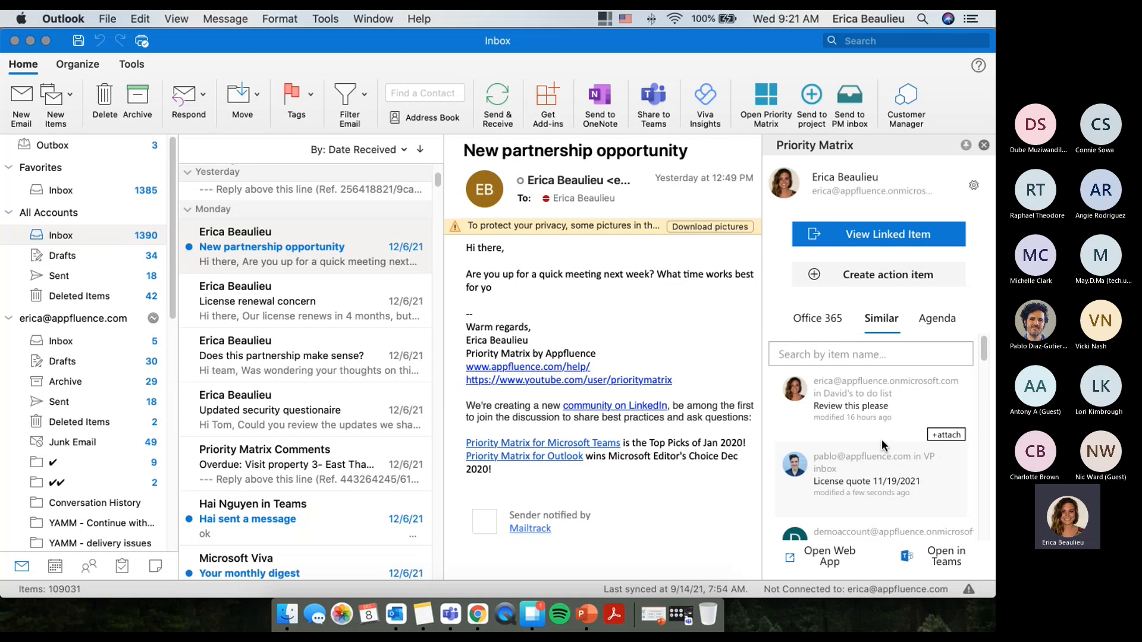
mouse_move(969, 464)
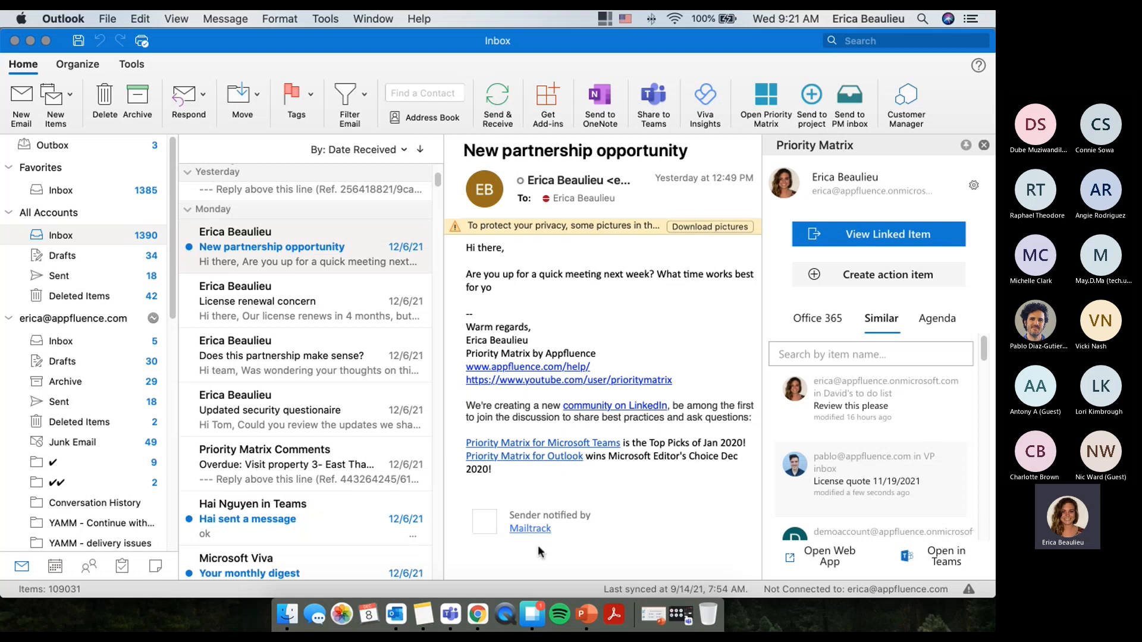
Switch to Microsoft Teams and open the Schedule changes to be aware of project.
left_click(450, 615)
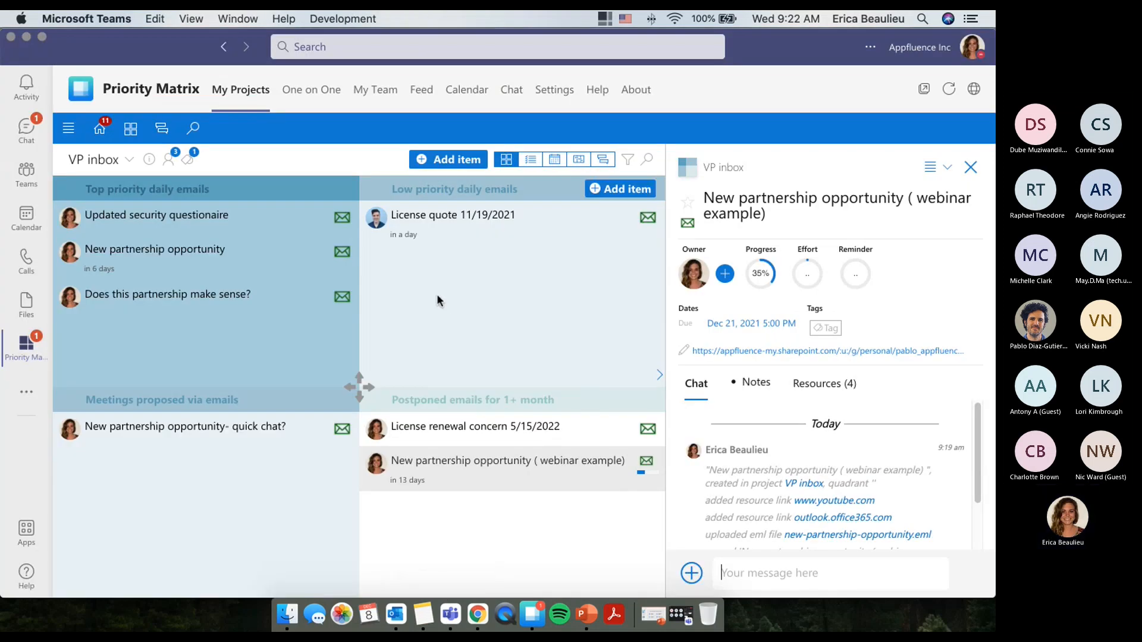
left_click(132, 140)
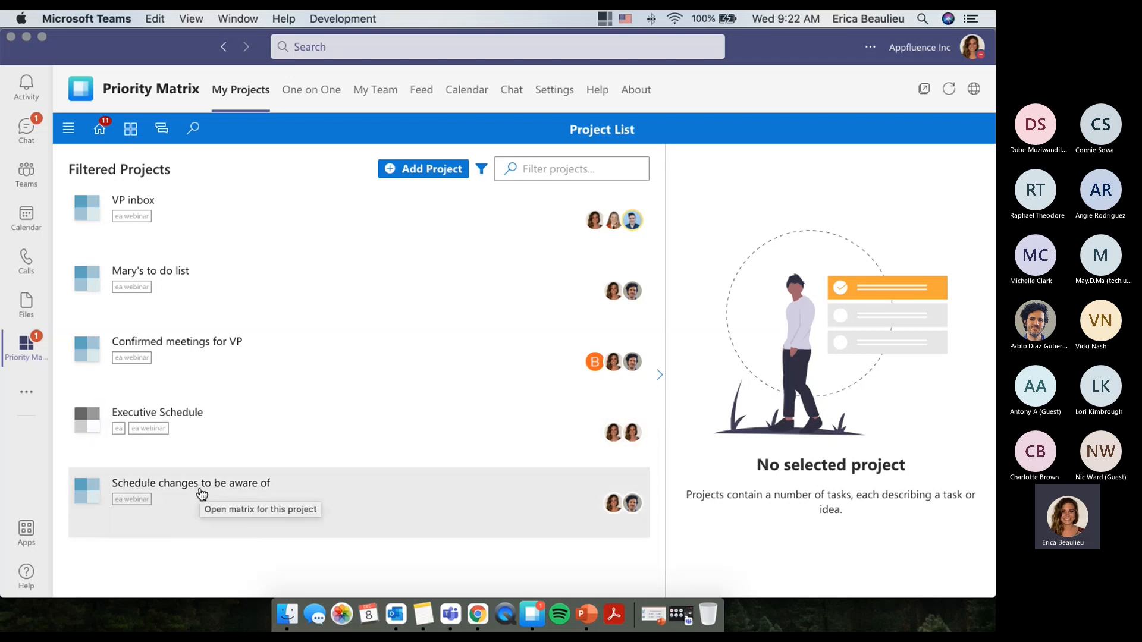
left_click(201, 494)
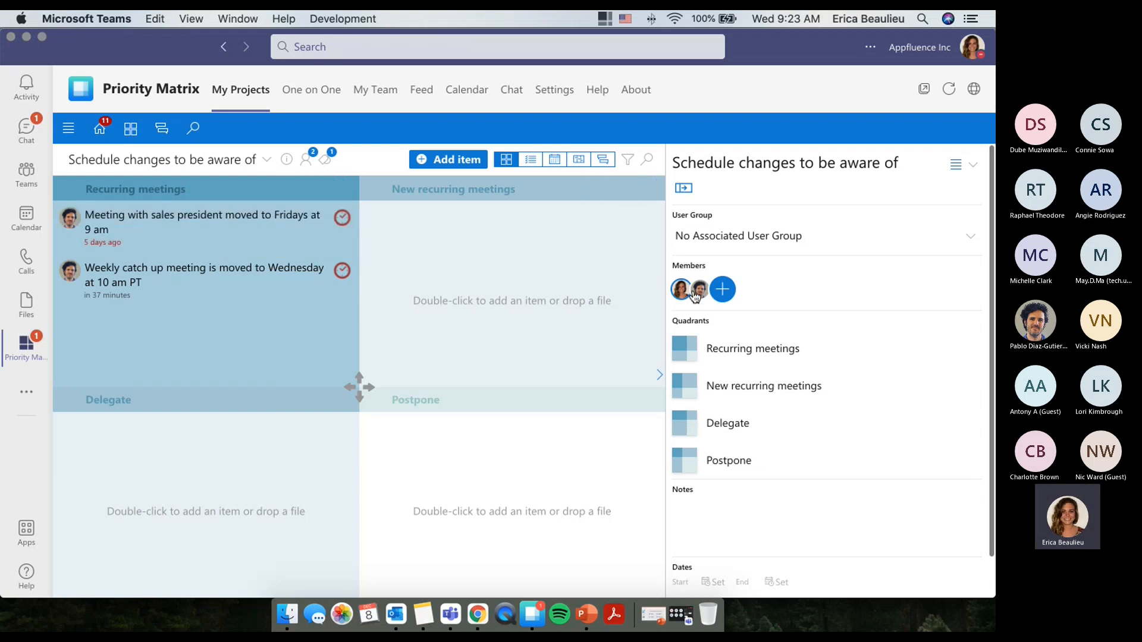
Clear the dates of the sales president meeting item and set its due date to December 10, 2021.
left_click(241, 239)
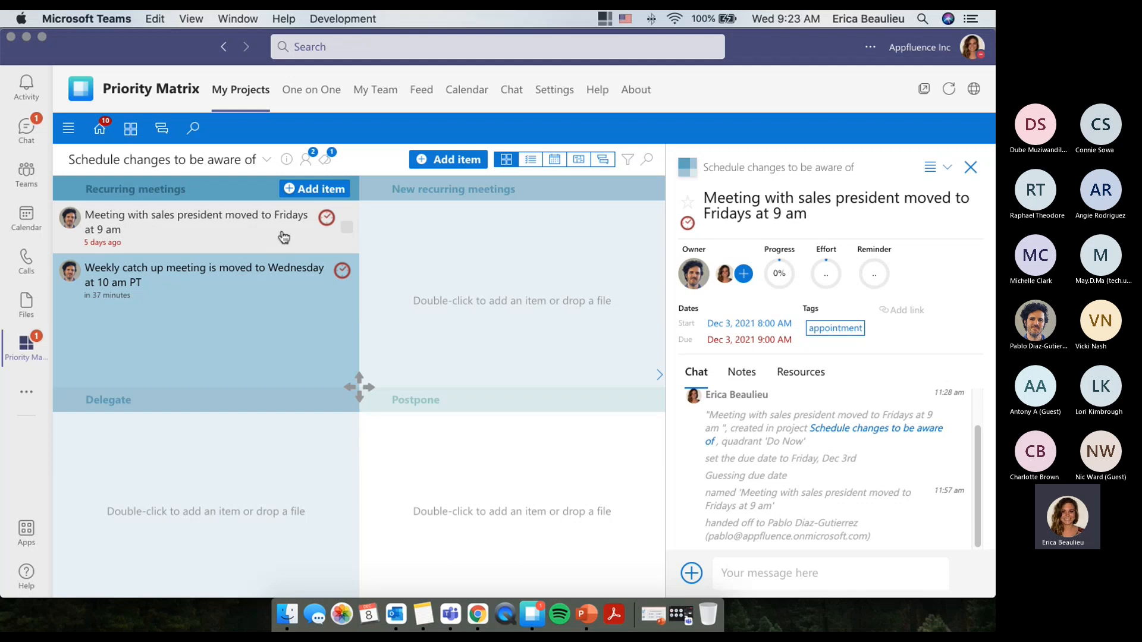
left_click(729, 343)
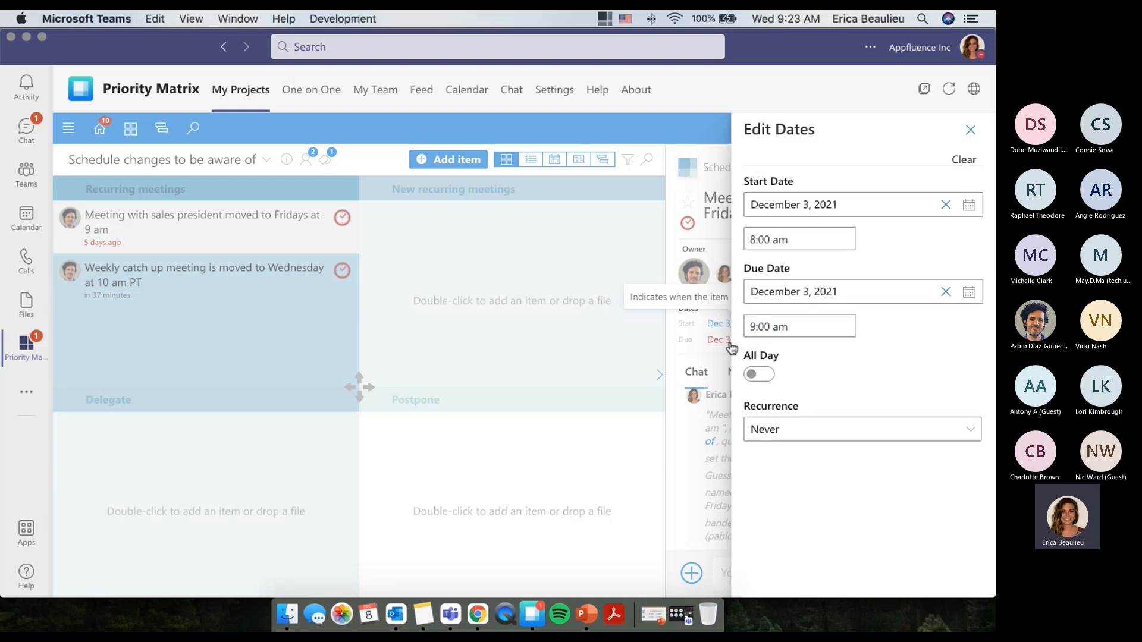
left_click(945, 292)
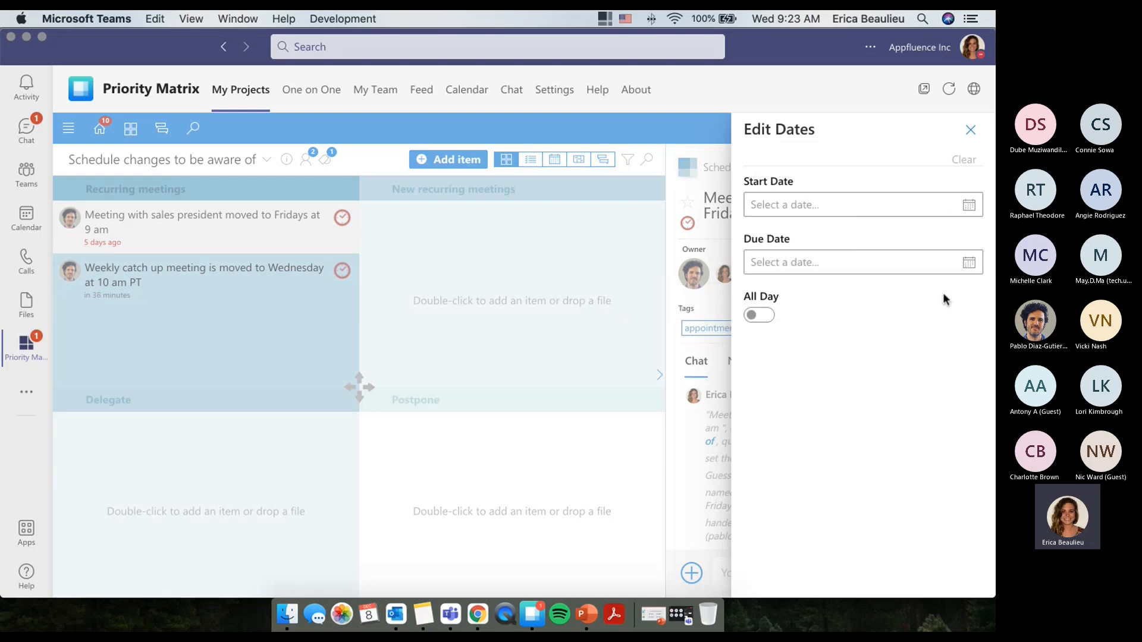
left_click(965, 266)
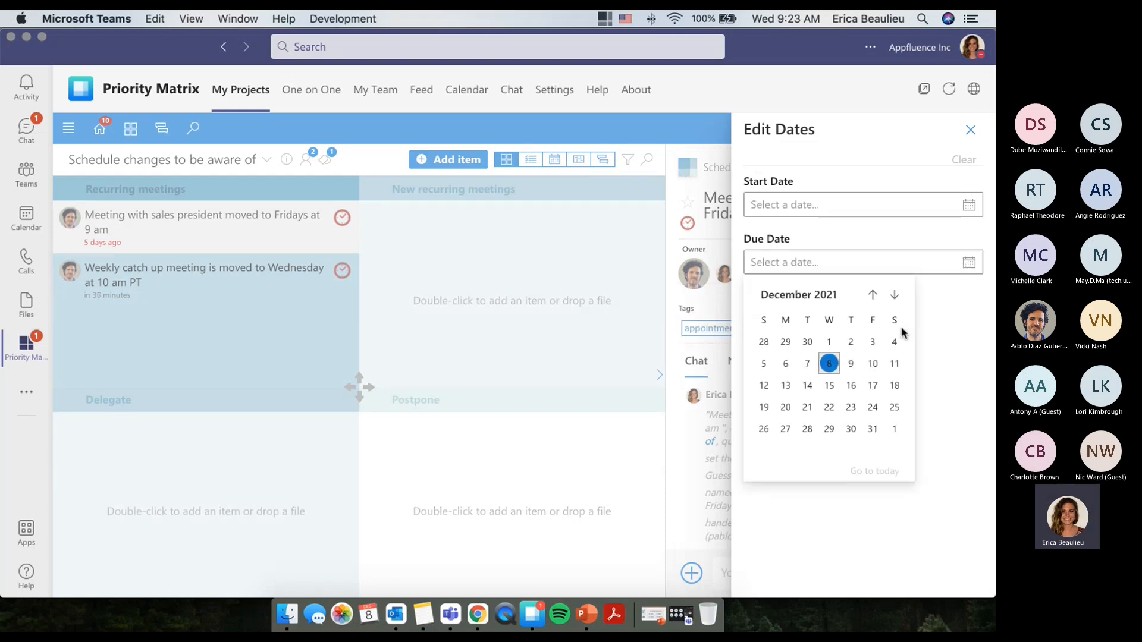
left_click(872, 364)
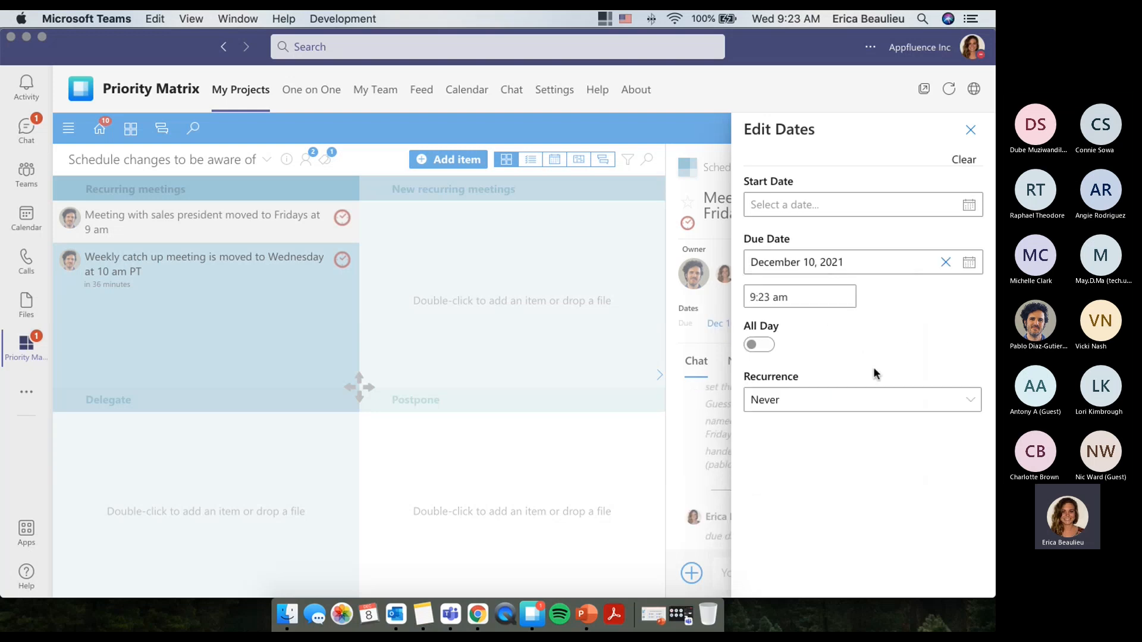
Make the sales president meeting item recur weekly without an end date.
left_click(910, 404)
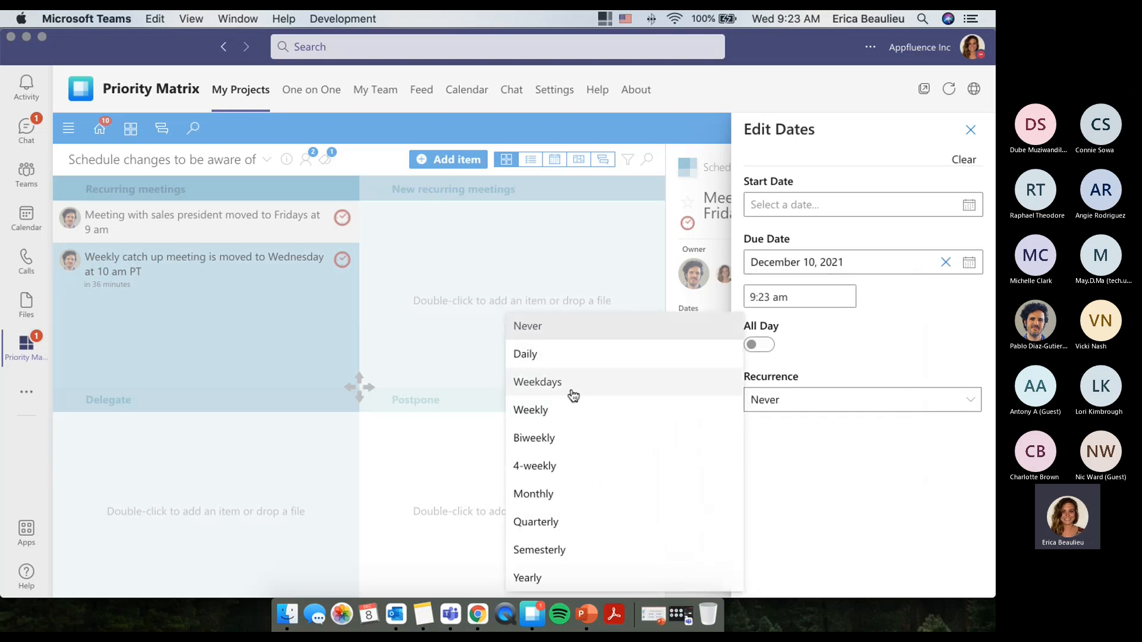
left_click(591, 414)
left_click(751, 455)
left_click(751, 455)
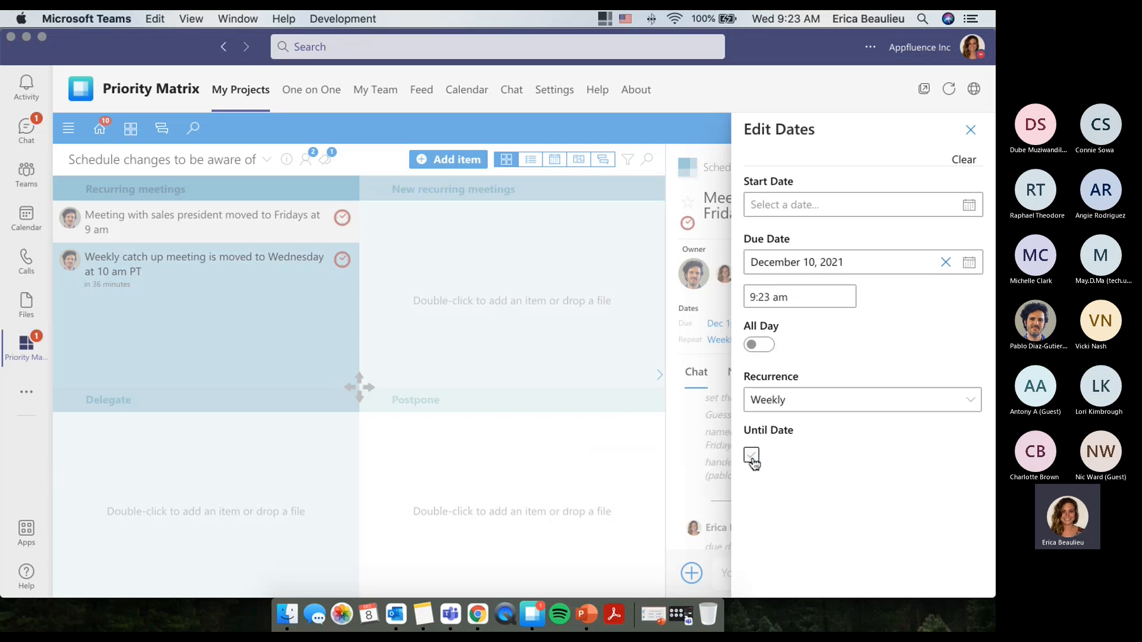
left_click(970, 130)
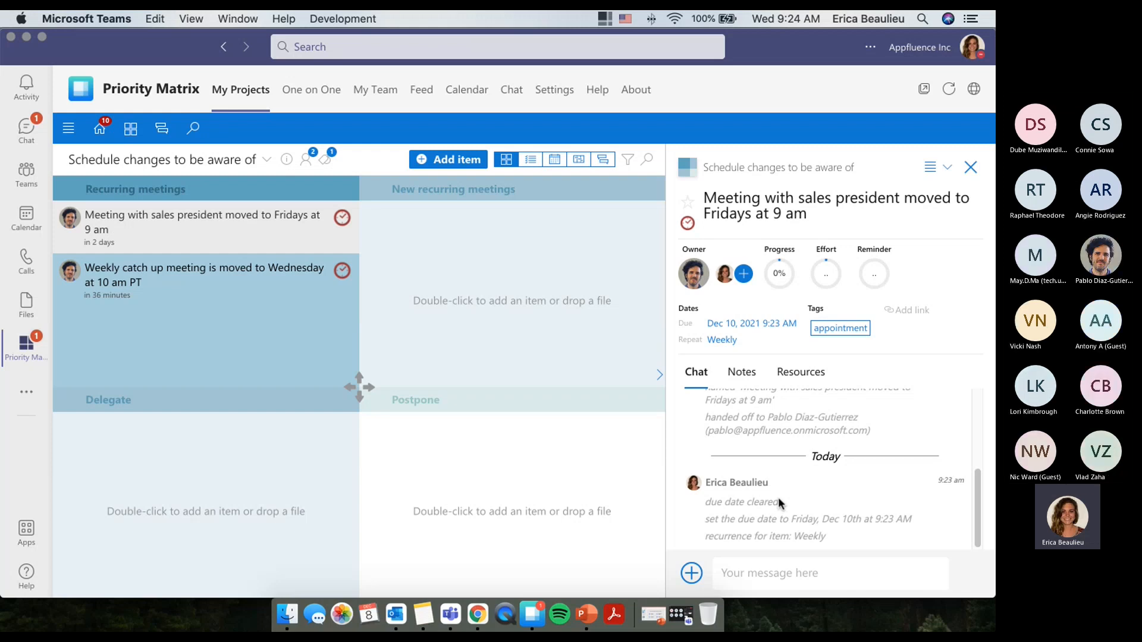
Open the one-on-one view with the colleague and sort the shared tasks by due date, latest first, to review them.
left_click(133, 129)
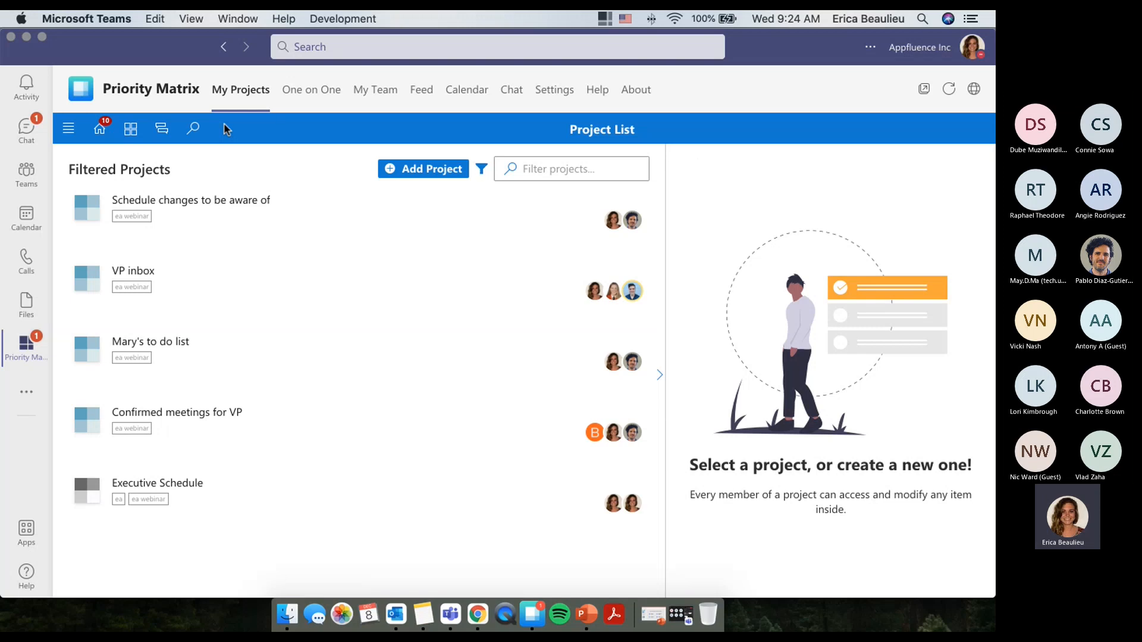
left_click(305, 105)
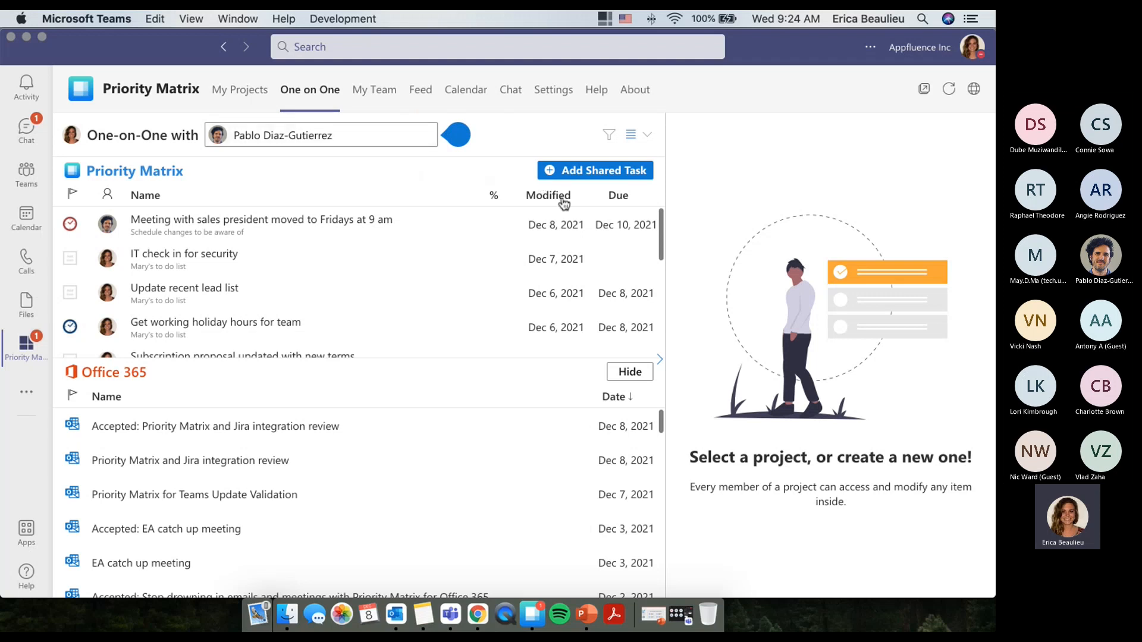
left_click(617, 197)
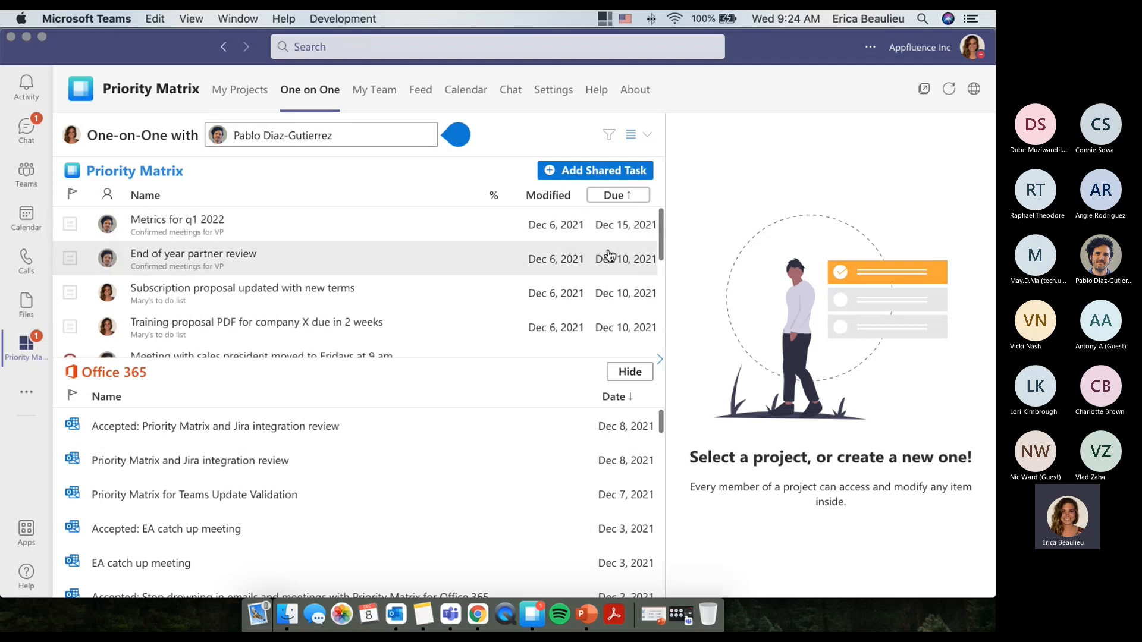
scroll(607, 247, "down", 5)
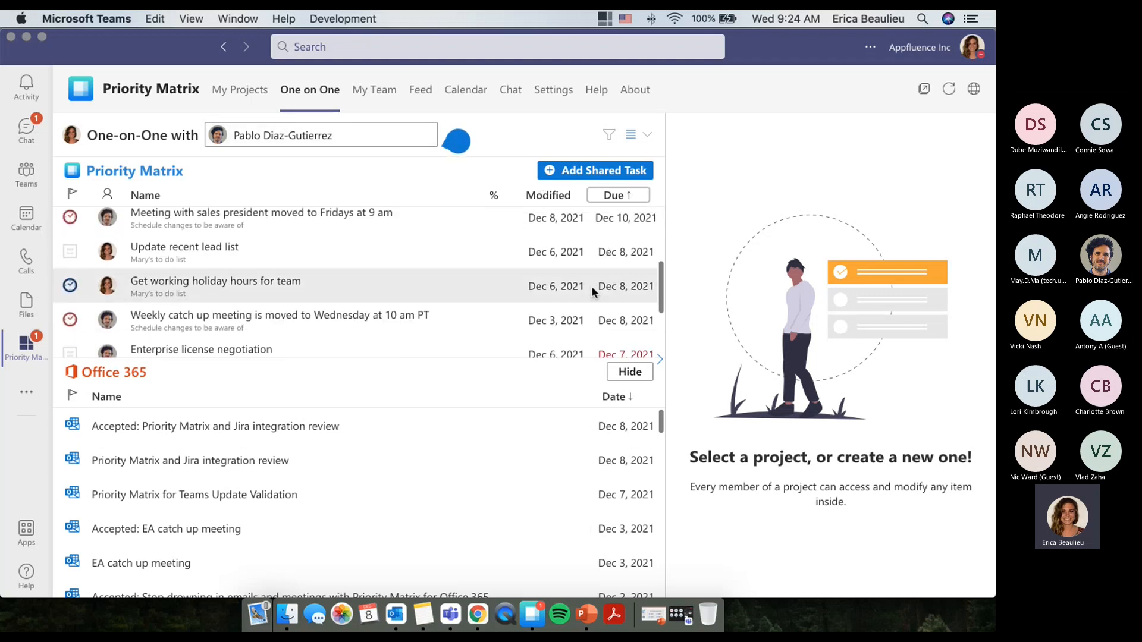
scroll(593, 289, "down", 1)
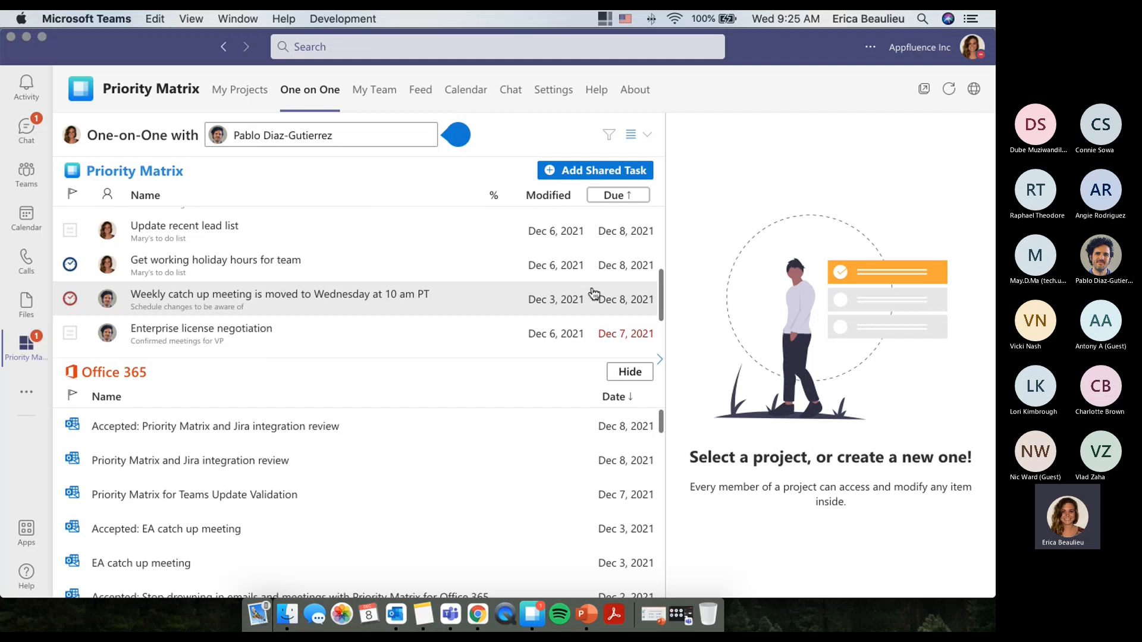
Enlarge the shared task list and review the weekly catch up meeting, Update recent lead list and End of year partner review items.
left_click_drag(543, 358, 564, 428)
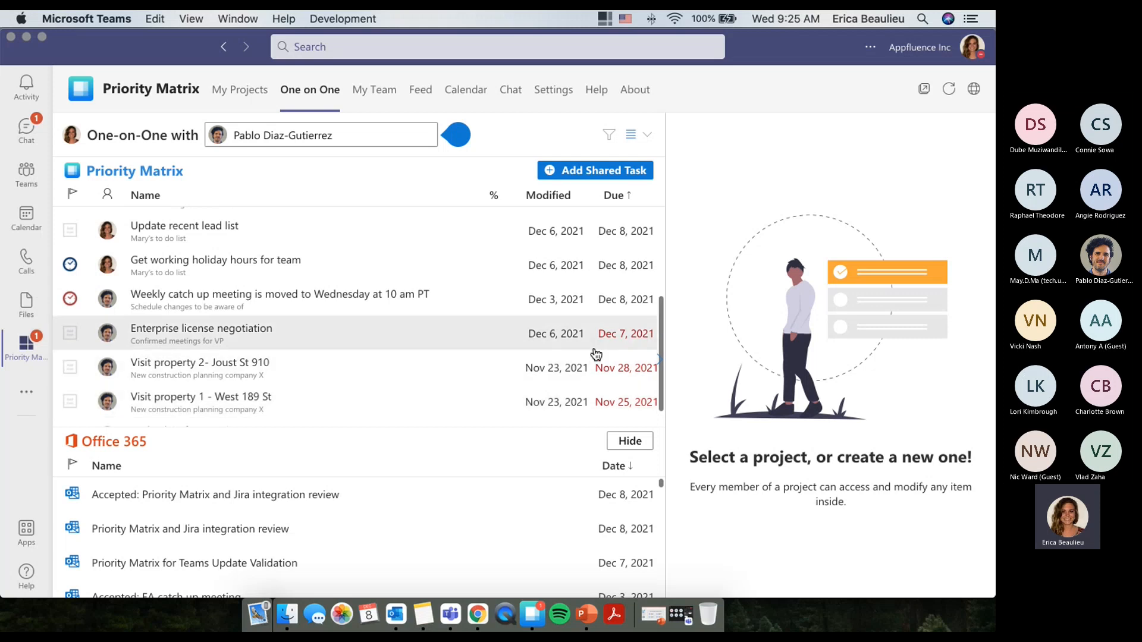
scroll(596, 355, "up", 1)
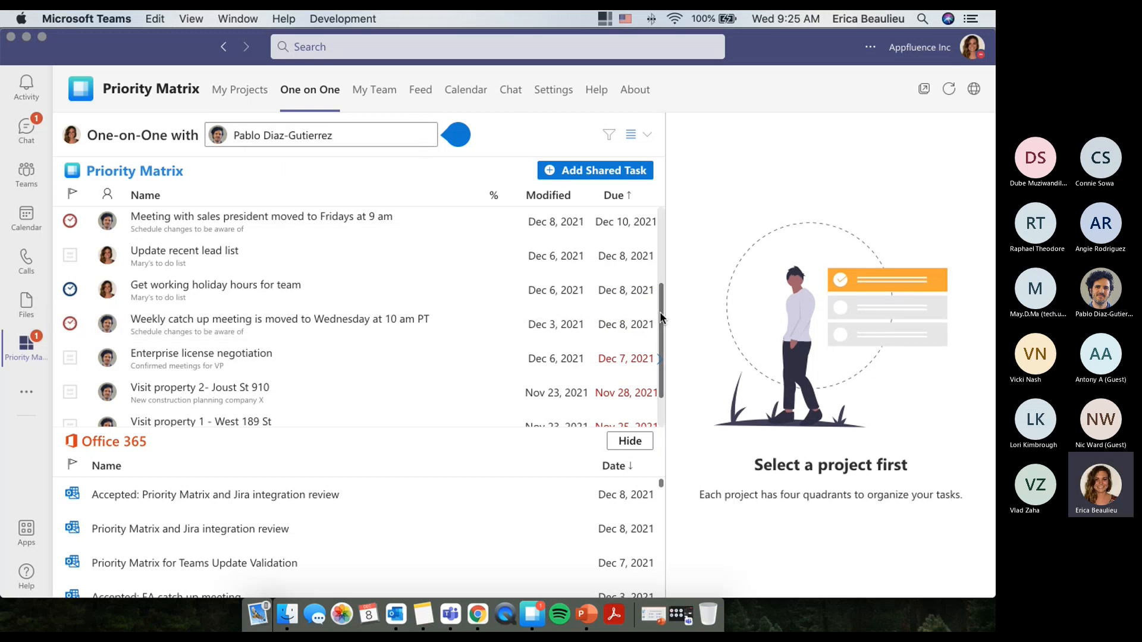
left_click_drag(664, 312, 663, 302)
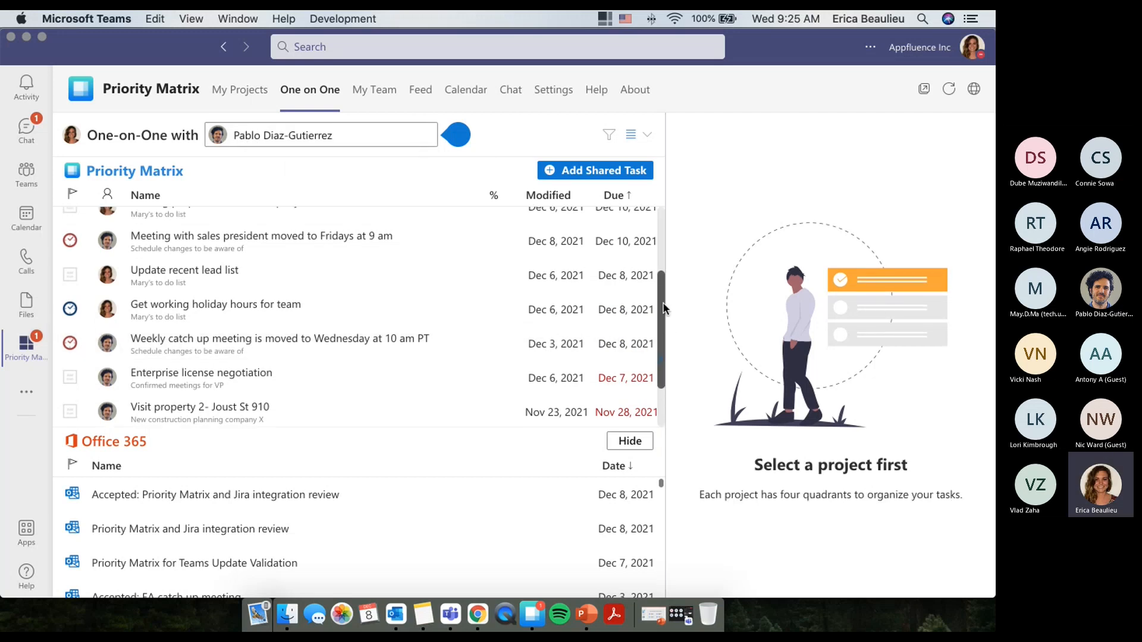
left_click(486, 342)
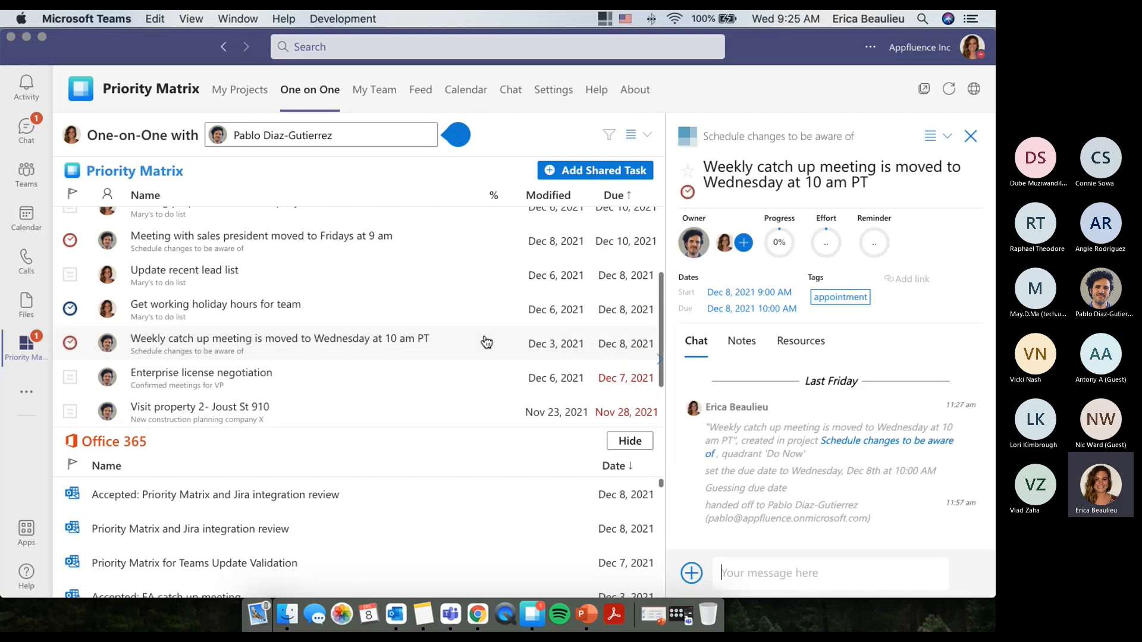
scroll(486, 342, "up", 1)
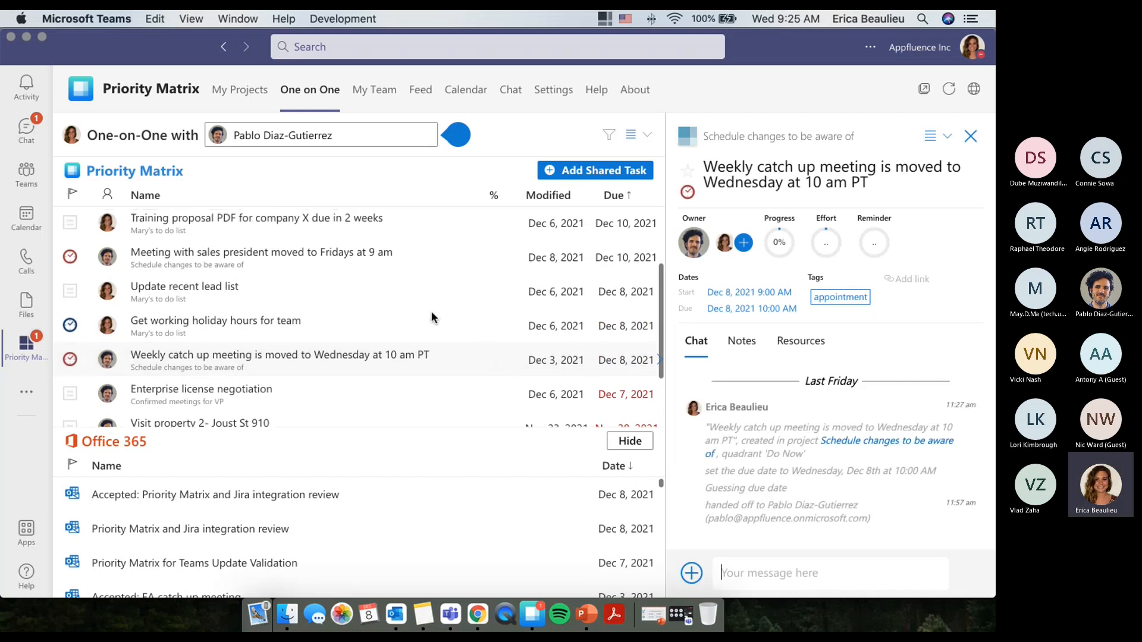
left_click(378, 303)
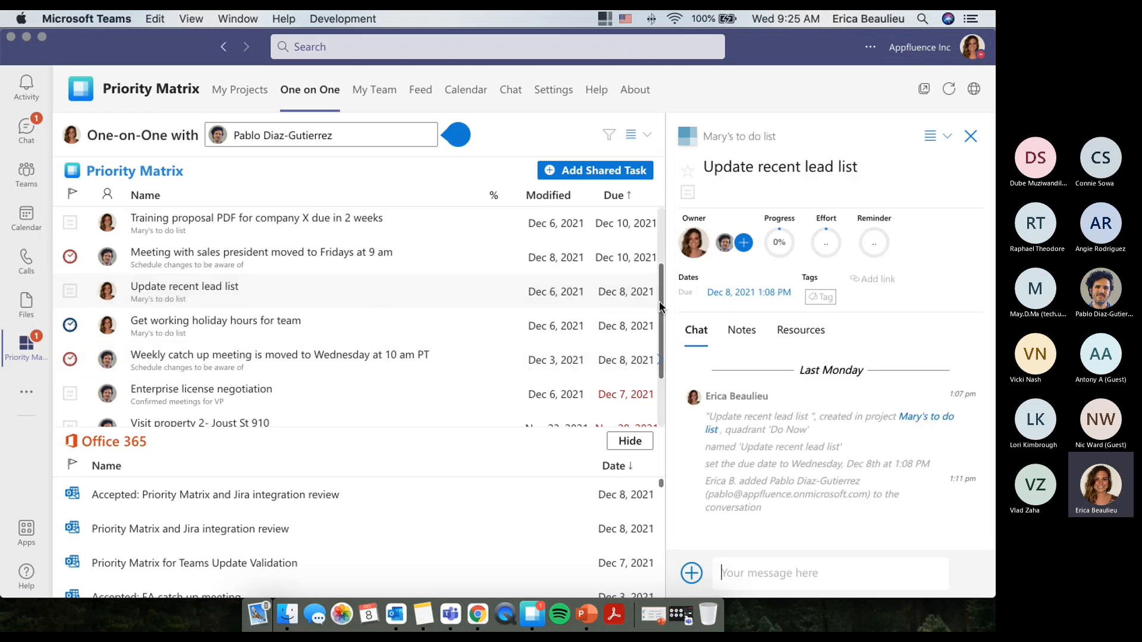
left_click_drag(662, 305, 662, 255)
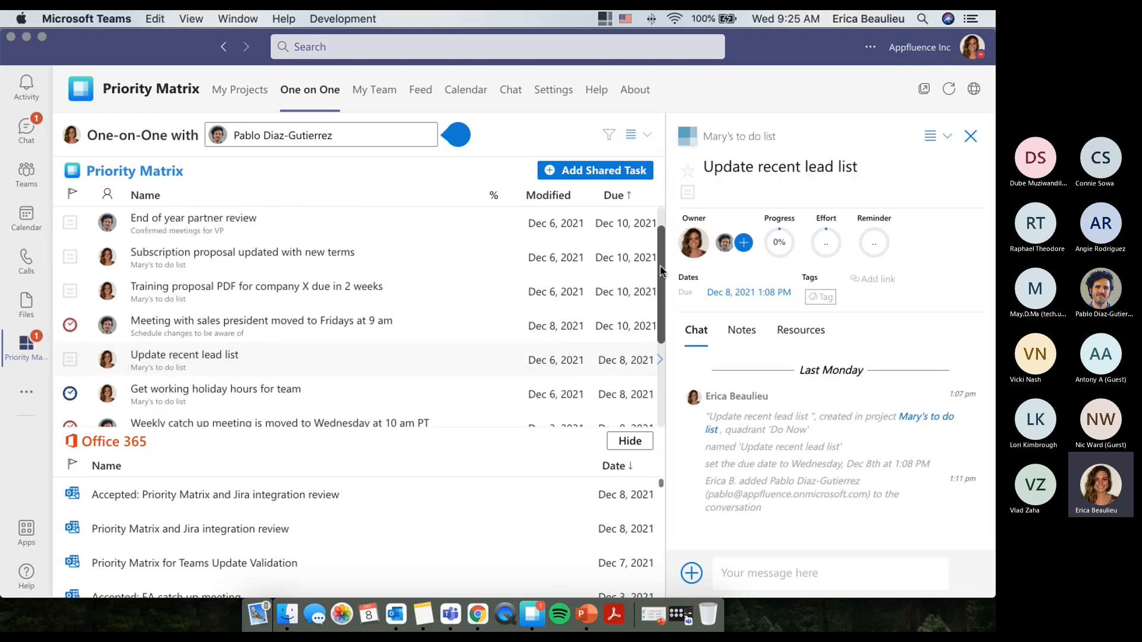
left_click(520, 271)
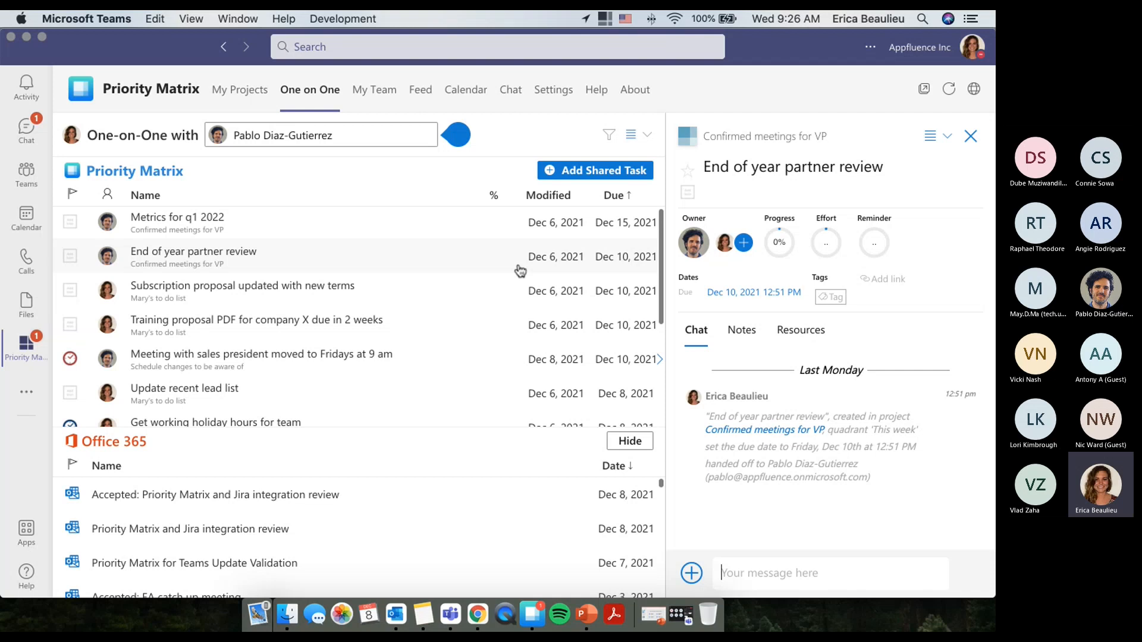
Start a shared task named as a follow up meeting with the company Y contact due friday at 4pm, swapping its owner and follower.
left_click(574, 183)
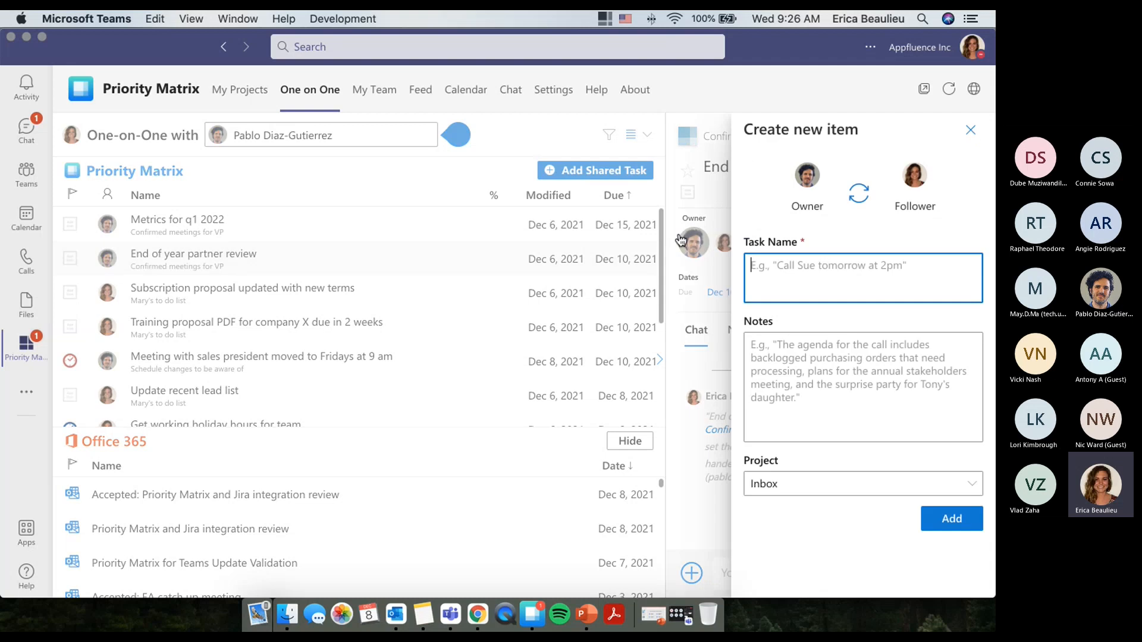
type("new")
key("BackSpace")
key("BackSpace")
key("BackSpace")
type("follow")
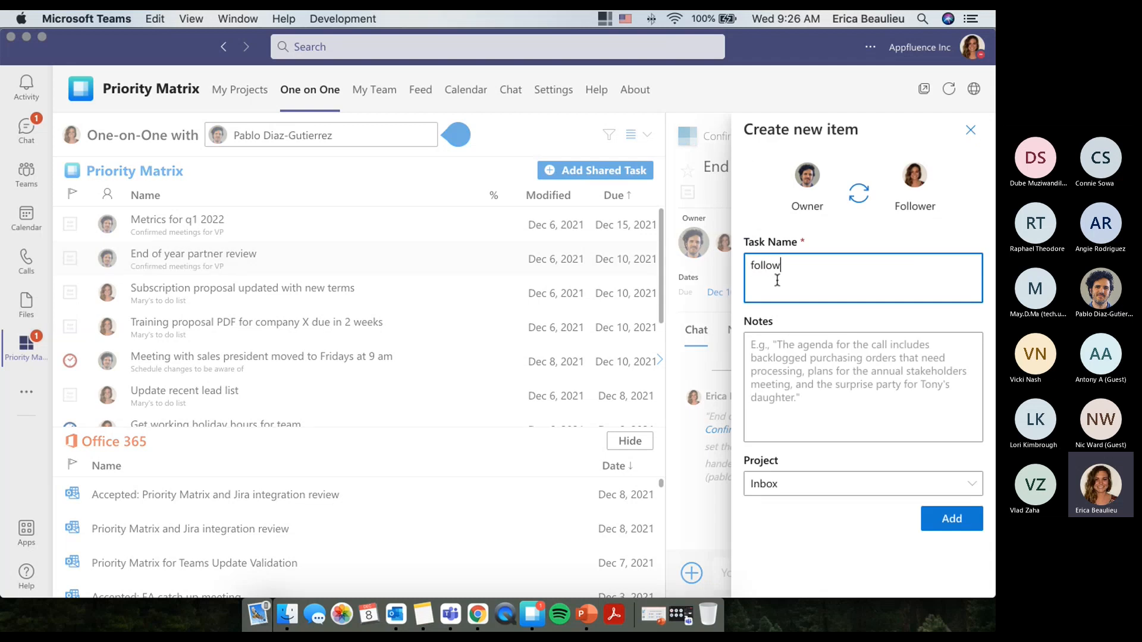
type(" up meeting with chris from company Y")
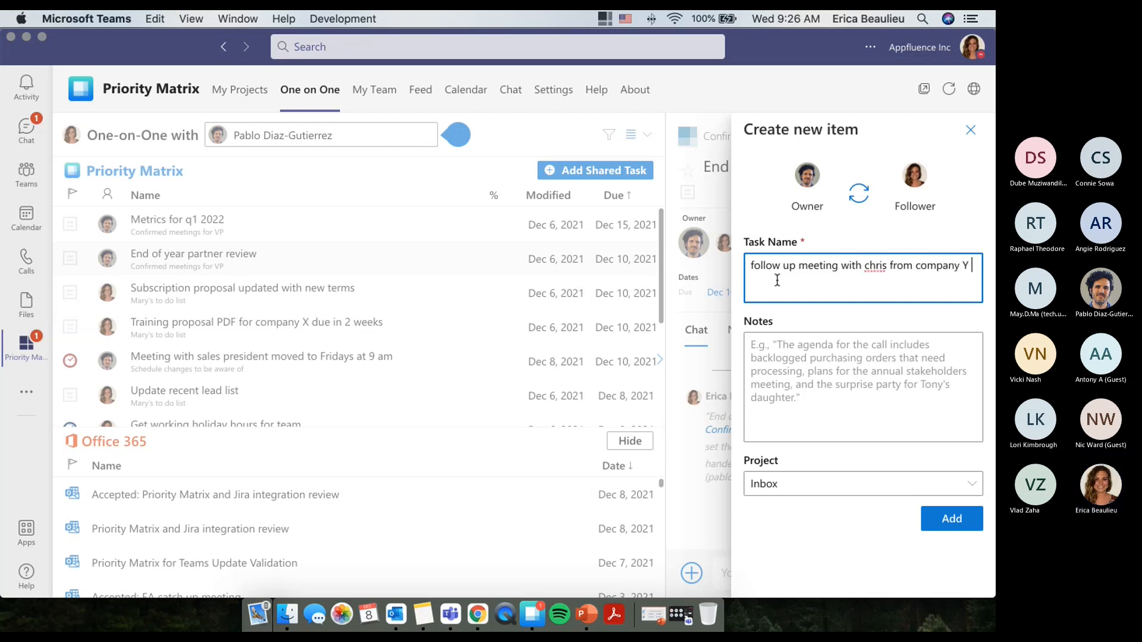
left_click(857, 201)
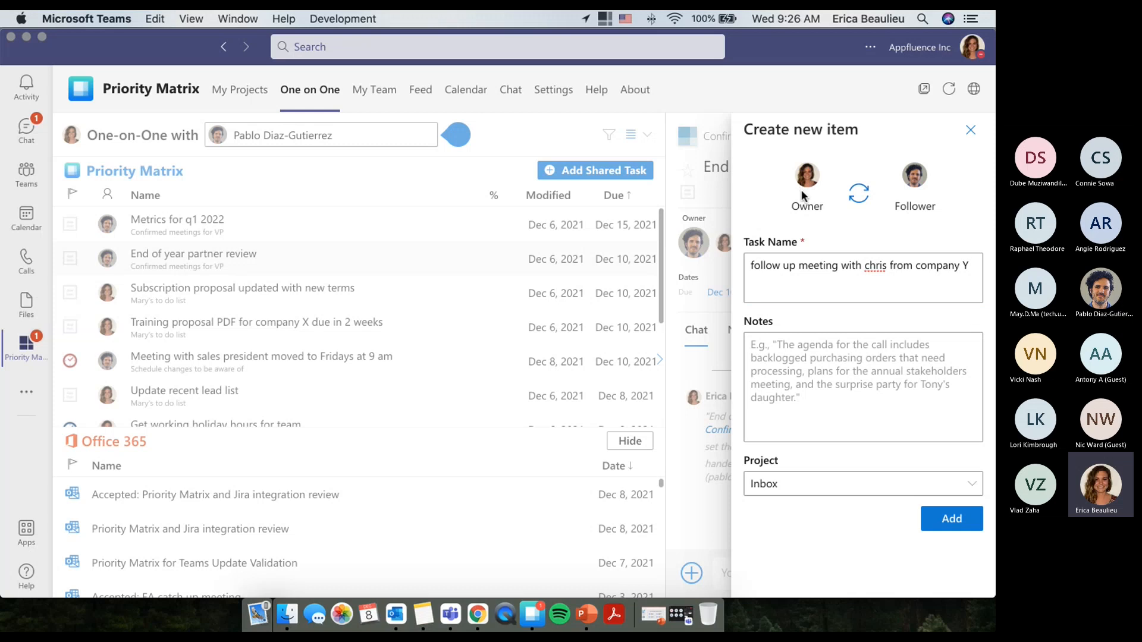
left_click(973, 268)
type("due friday at 4pm")
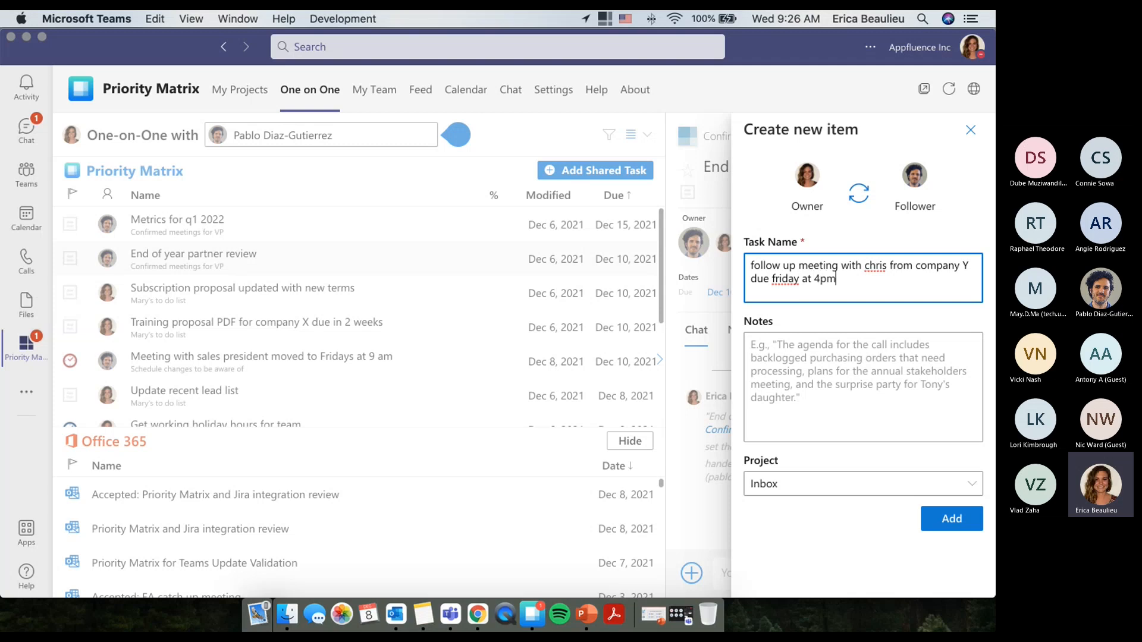
Assign the new task to the personal to do list project in the Do Now quadrant and add it.
left_click(783, 492)
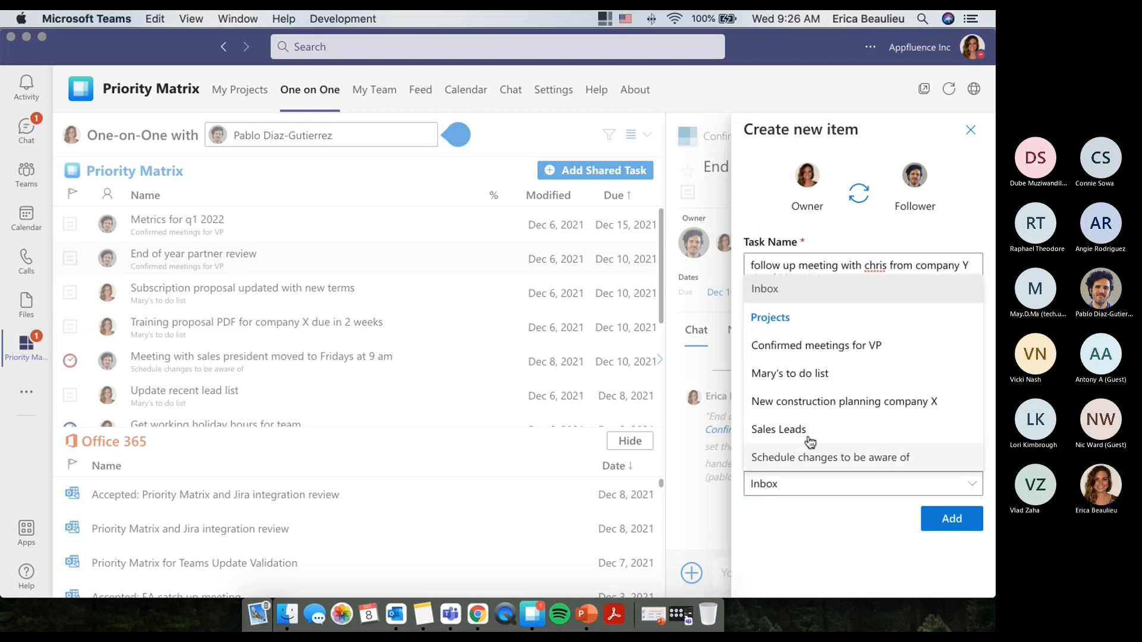
left_click(791, 375)
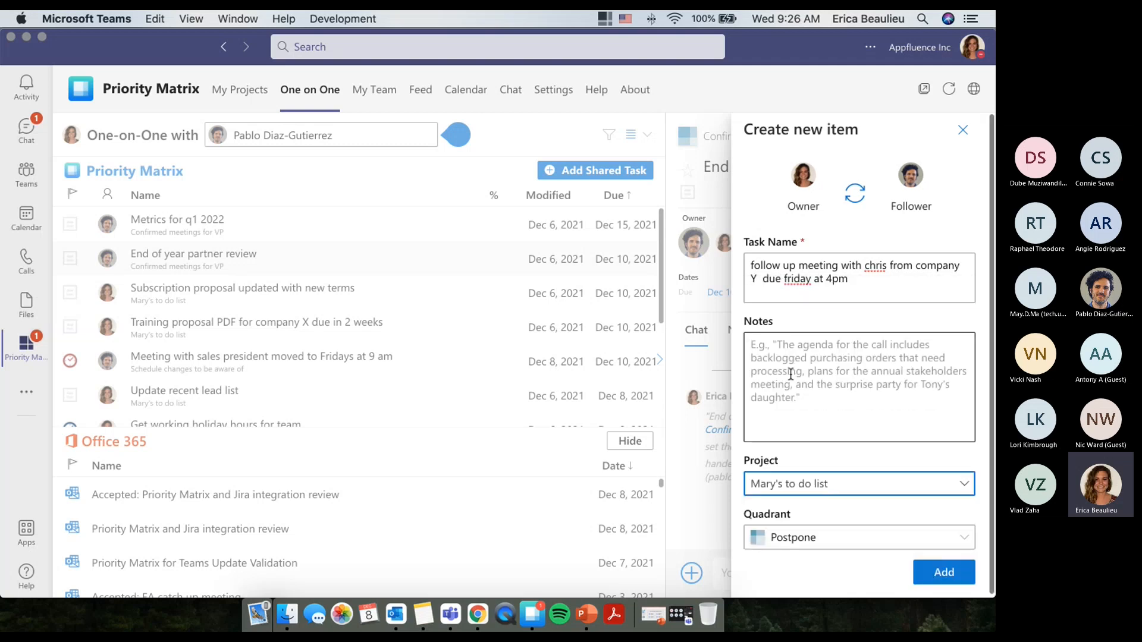
left_click(860, 538)
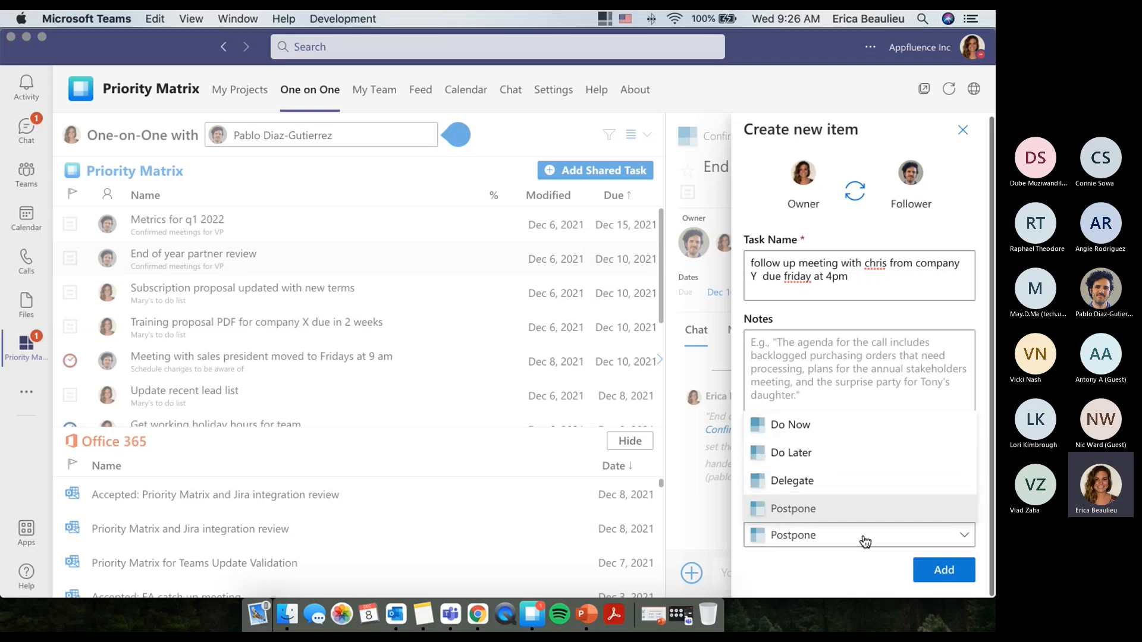
left_click(810, 427)
left_click(933, 573)
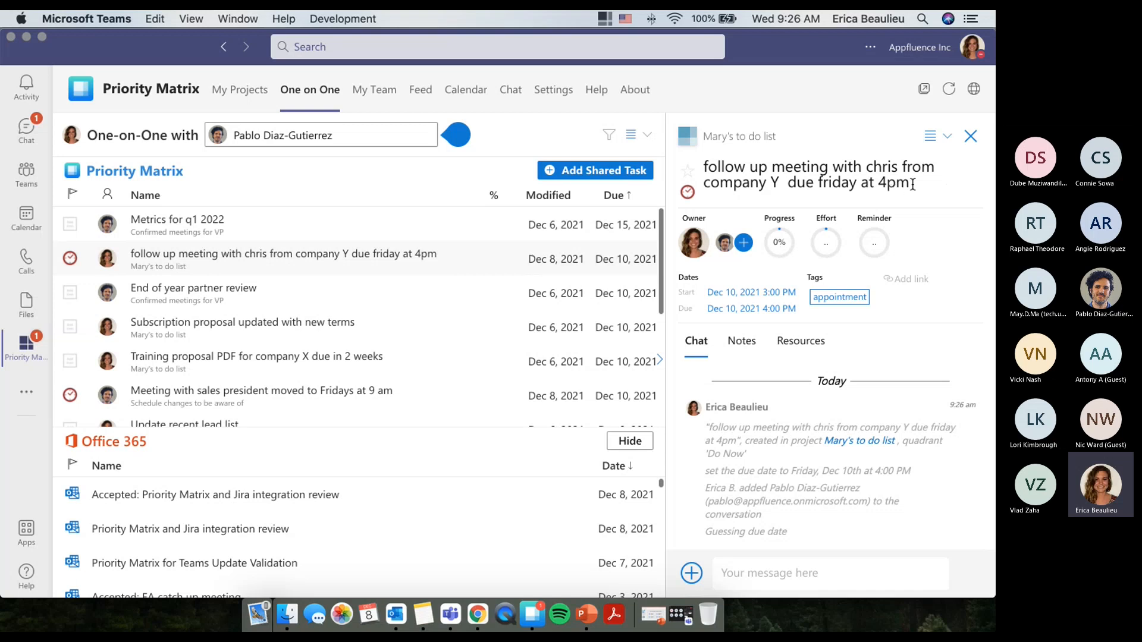
Post the chat message "im on this today- will be done soon thanks" on the company Y follow-up item.
left_click_drag(909, 182, 788, 189)
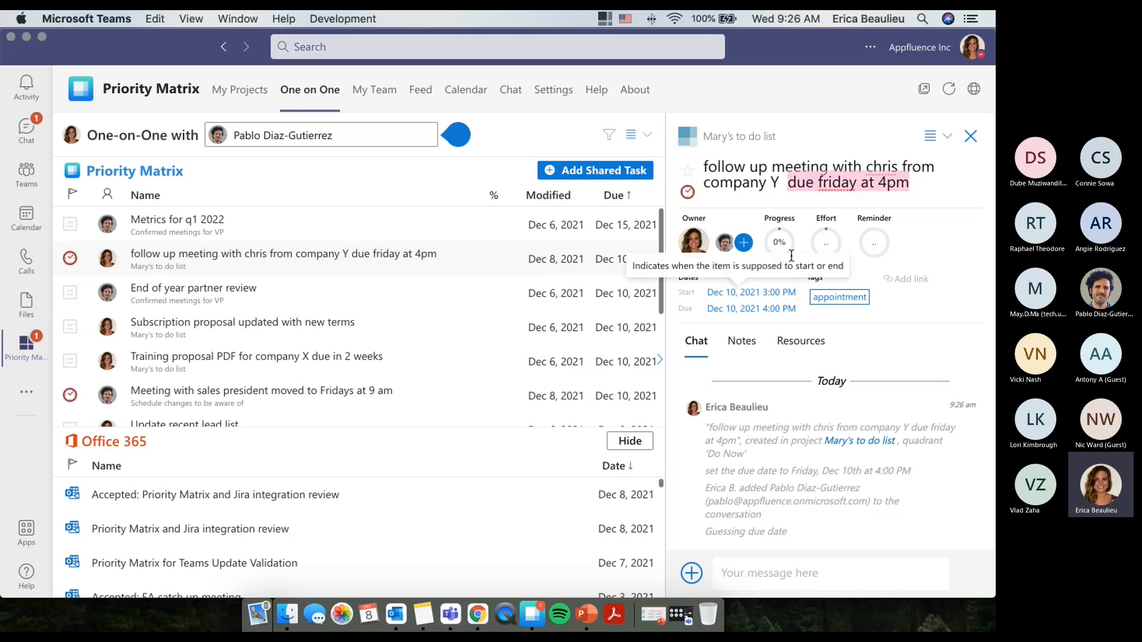
left_click(801, 188)
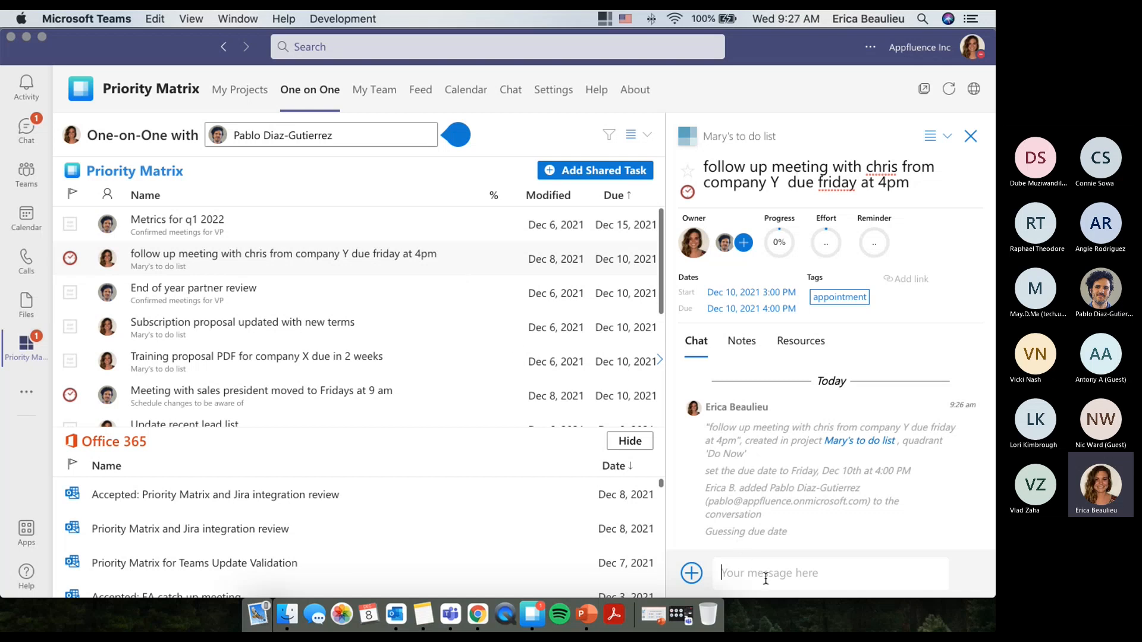
type("im on this today- w")
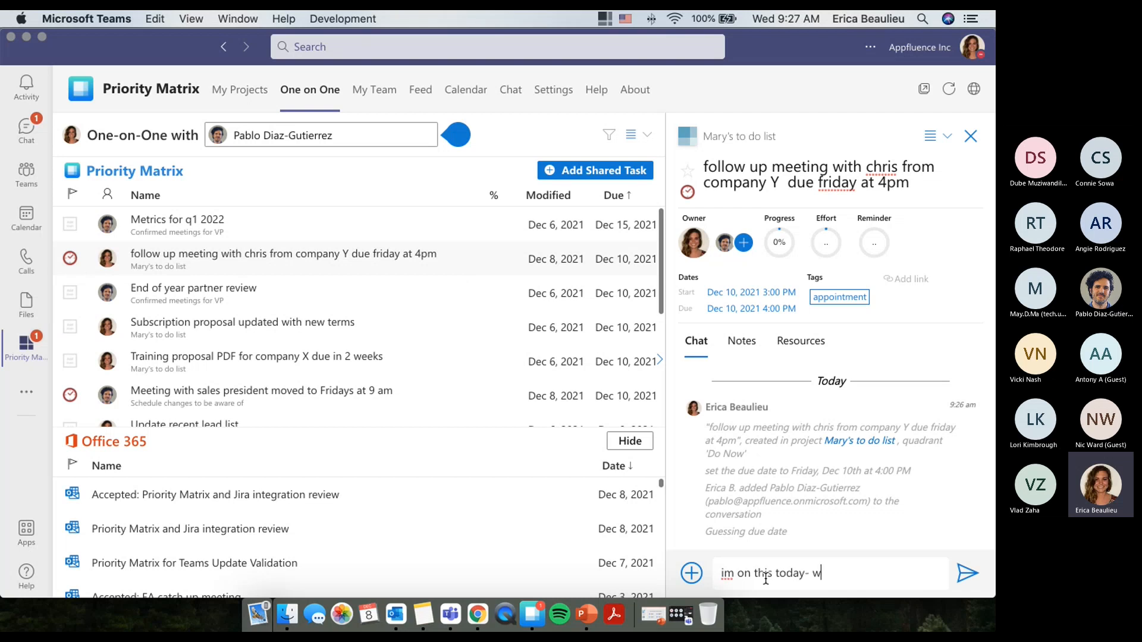
type("ill be done soon thanks")
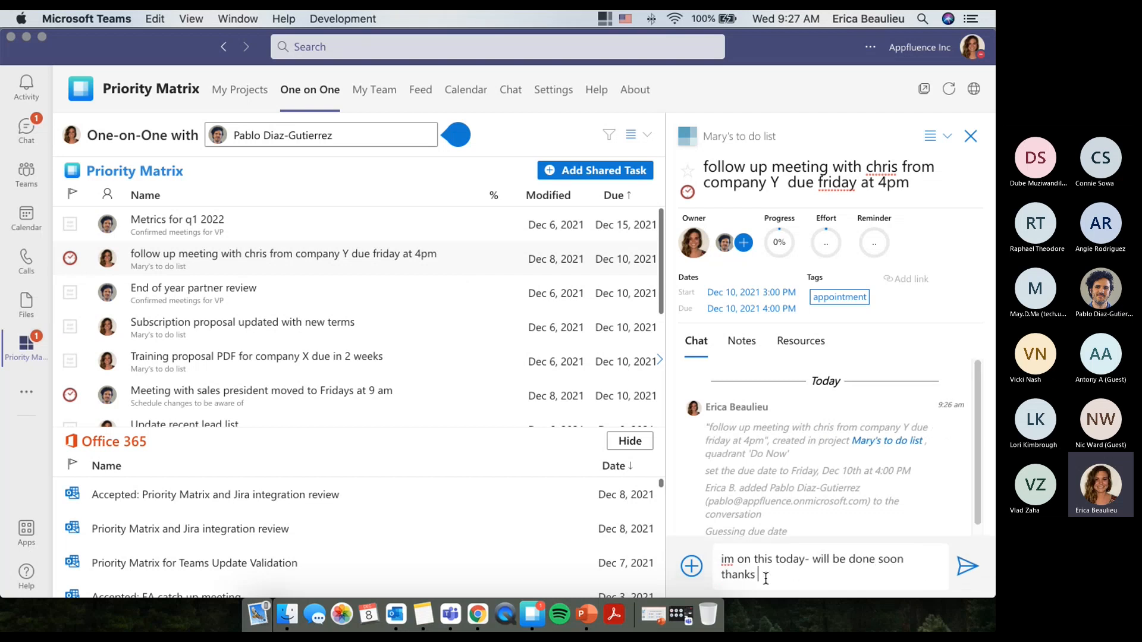
key("Return")
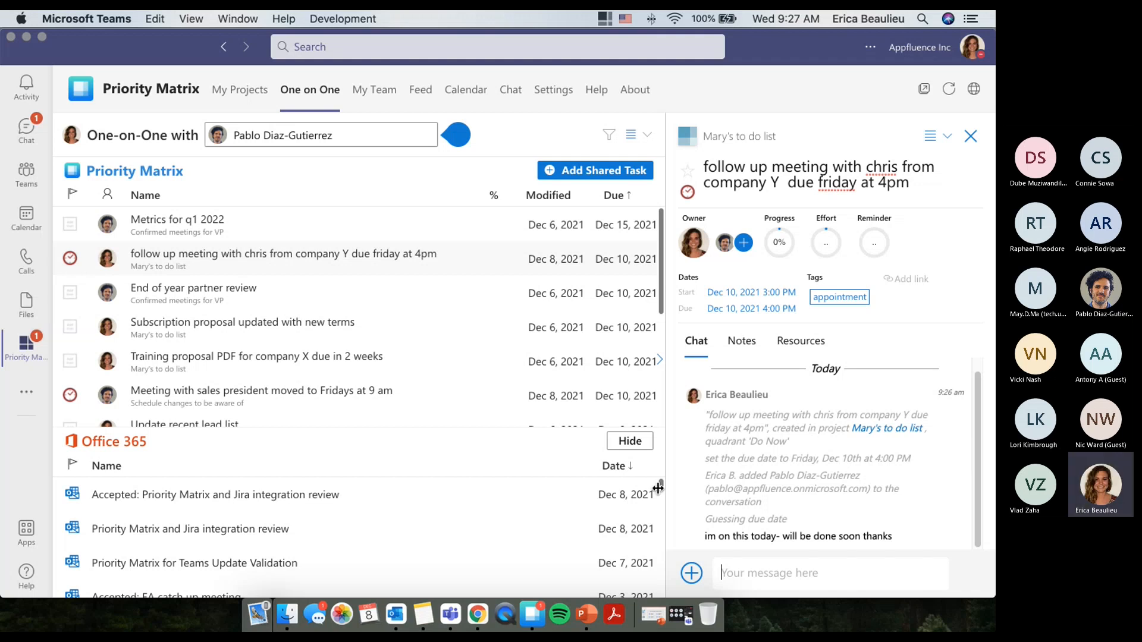
Open the December 7 EA catch up meeting from the Teams calendar and show its Agenda by Priority Matrix.
left_click(26, 217)
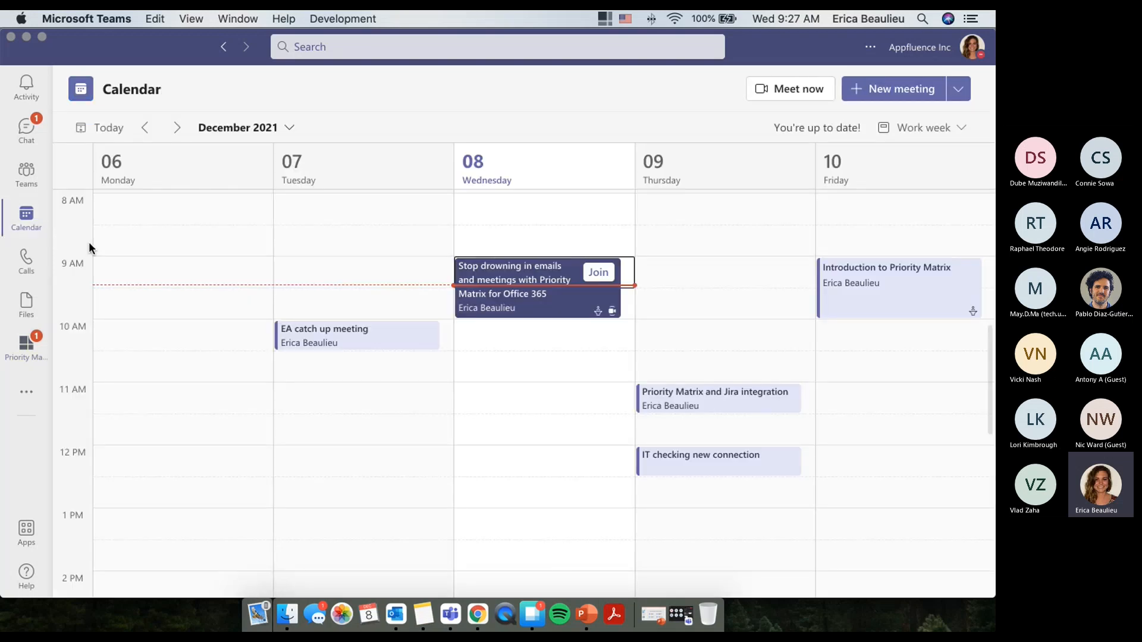
scroll(366, 416, "down", 1)
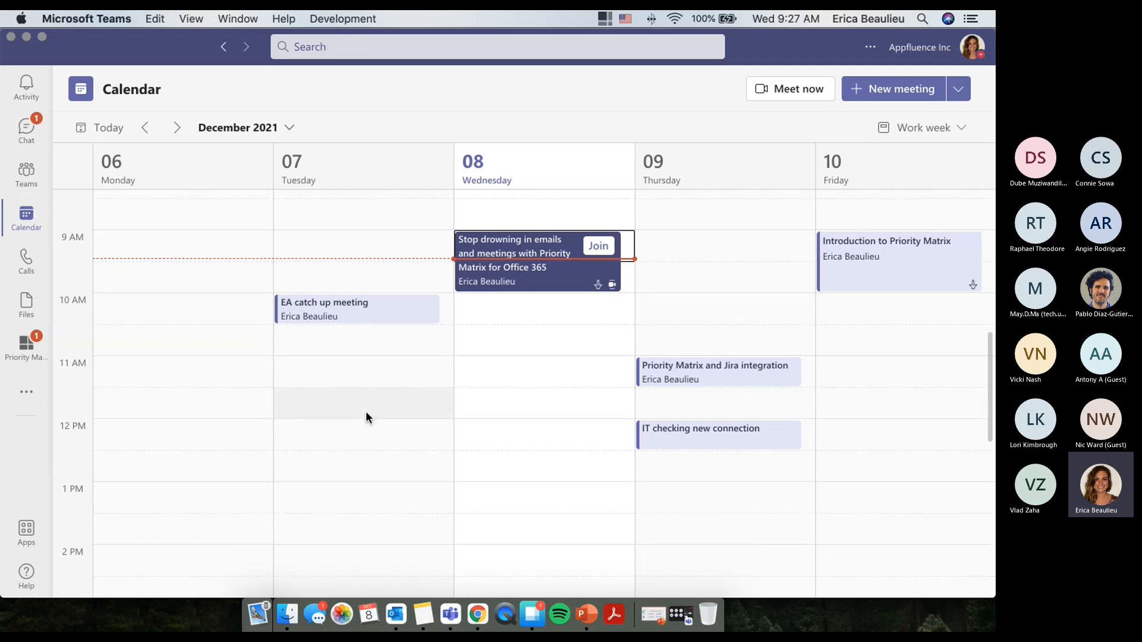
scroll(366, 412, "up", 1)
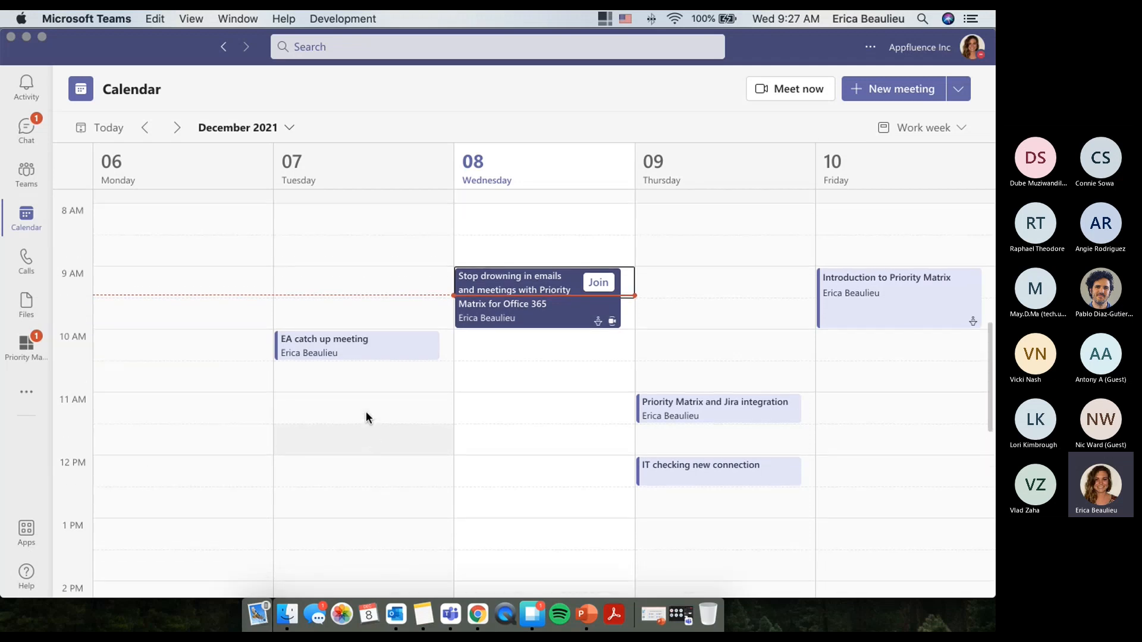
left_click(370, 352)
left_click(597, 322)
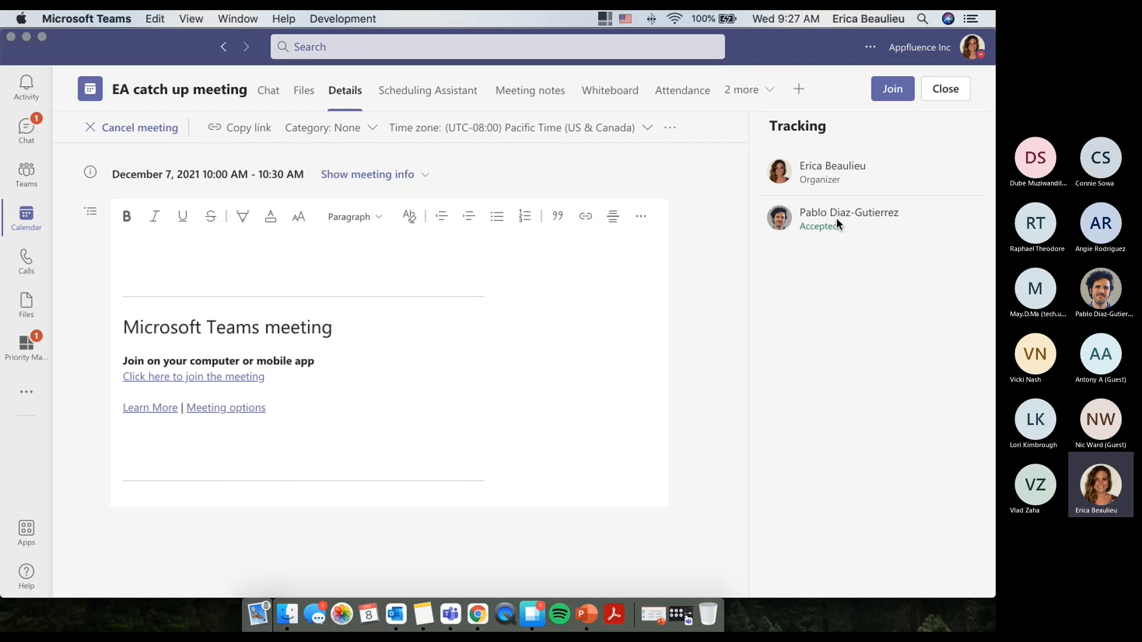
left_click(753, 90)
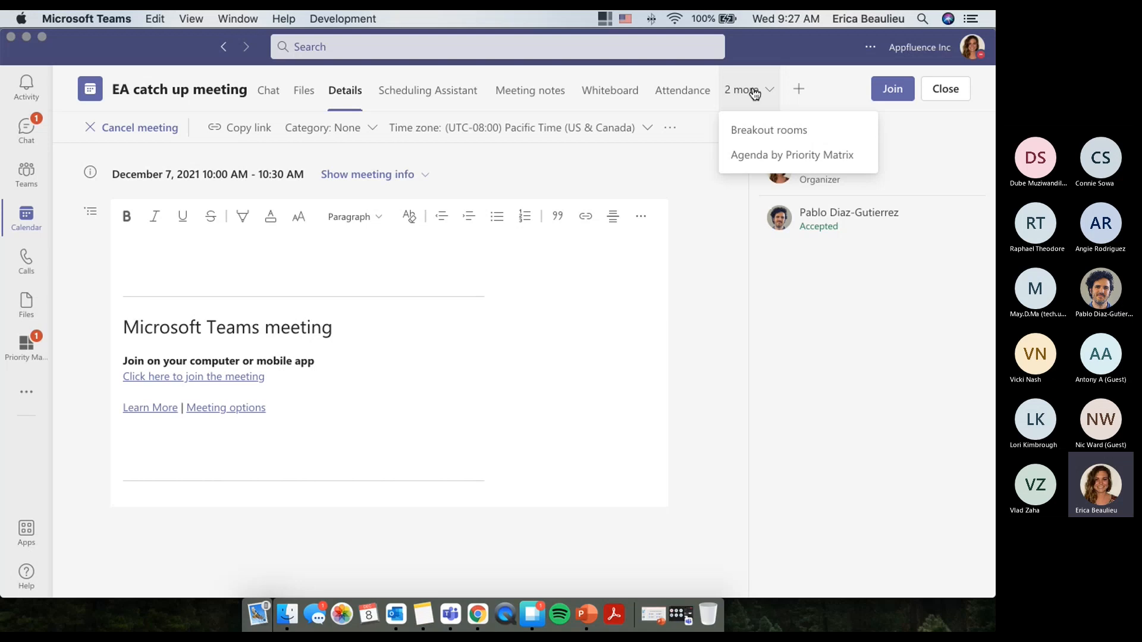
left_click(757, 155)
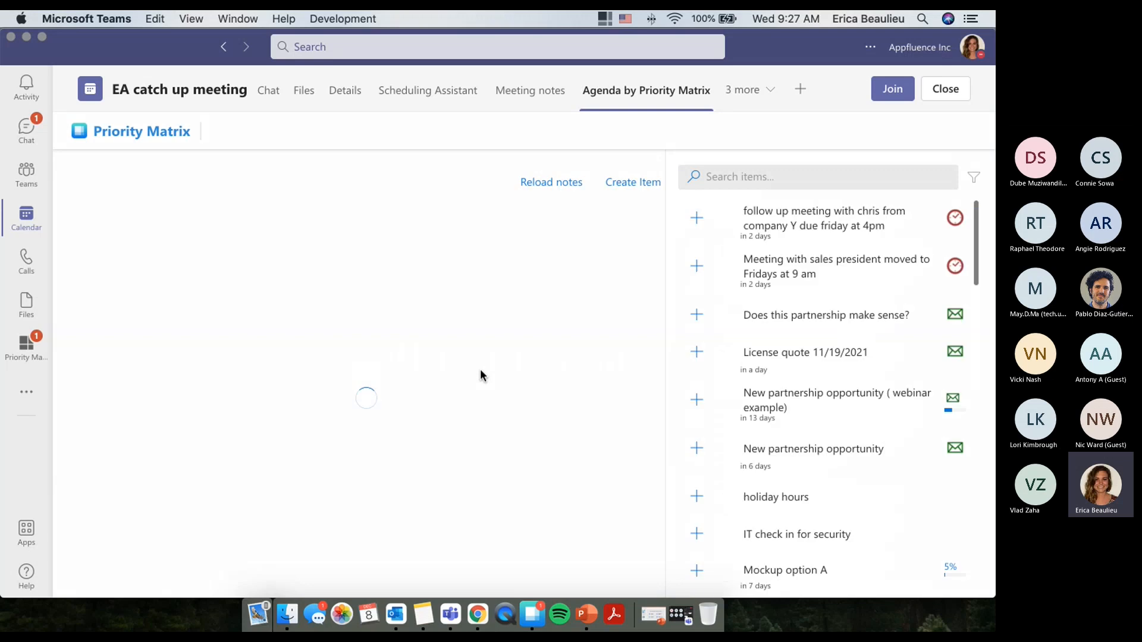
Add the text "new comments" under Other Comments in the EA catch up meeting agenda.
left_click(223, 431)
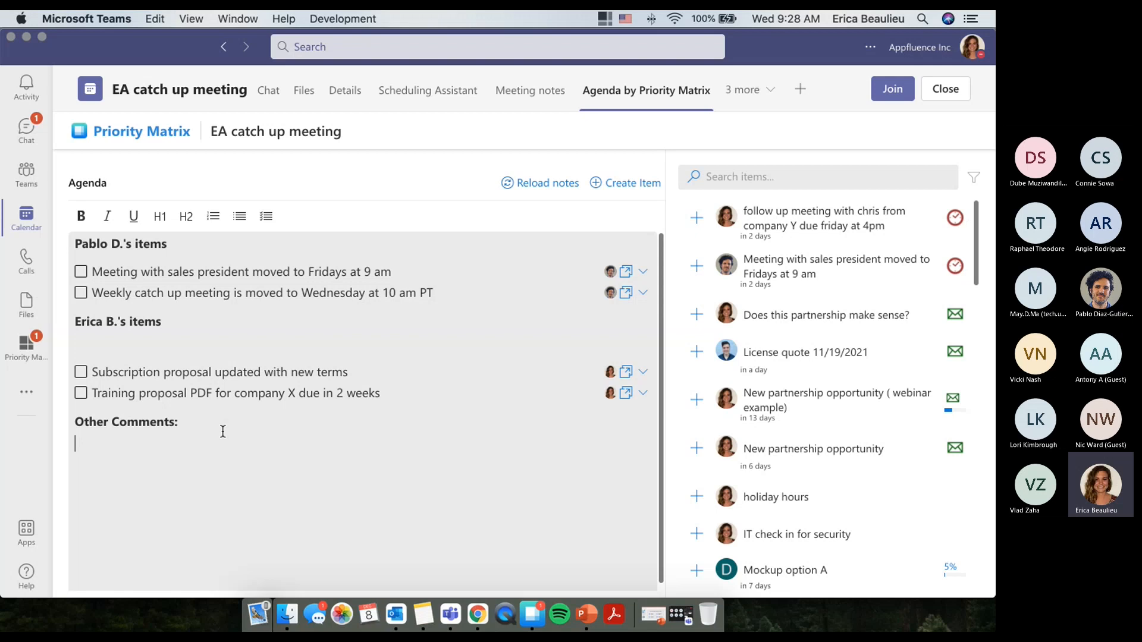
left_click(262, 291)
left_click(218, 449)
type("new comments")
key("Return")
key("Return")
left_click(408, 397)
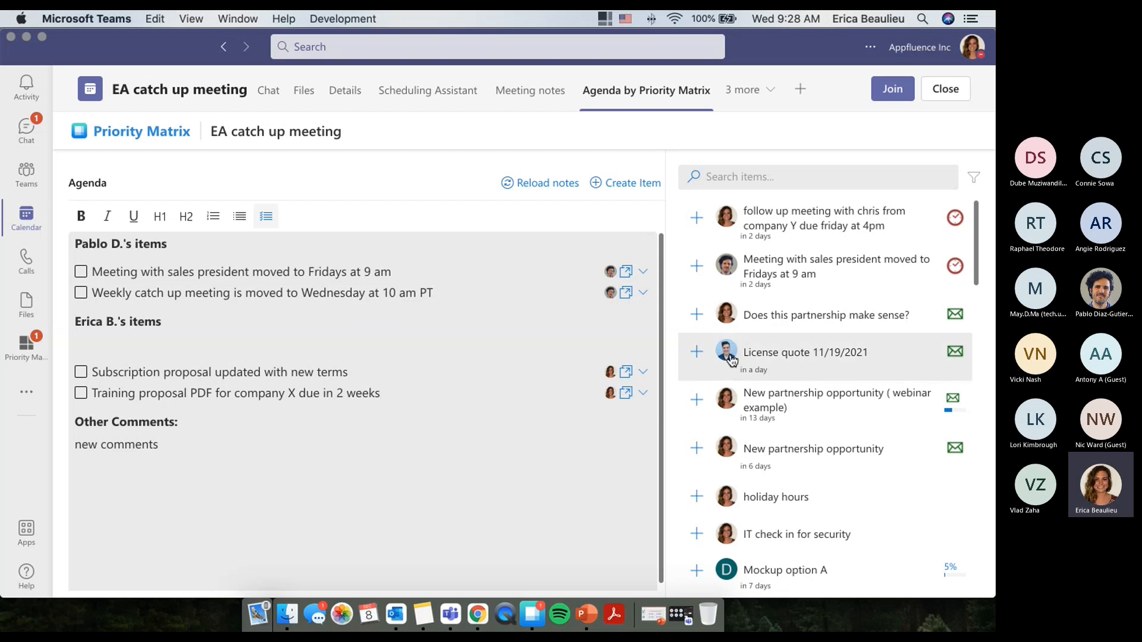
Add the License quote 11/19/2021 and company Y follow-up items to the agenda, and check off Subscription proposal updated with new terms.
left_click(697, 352)
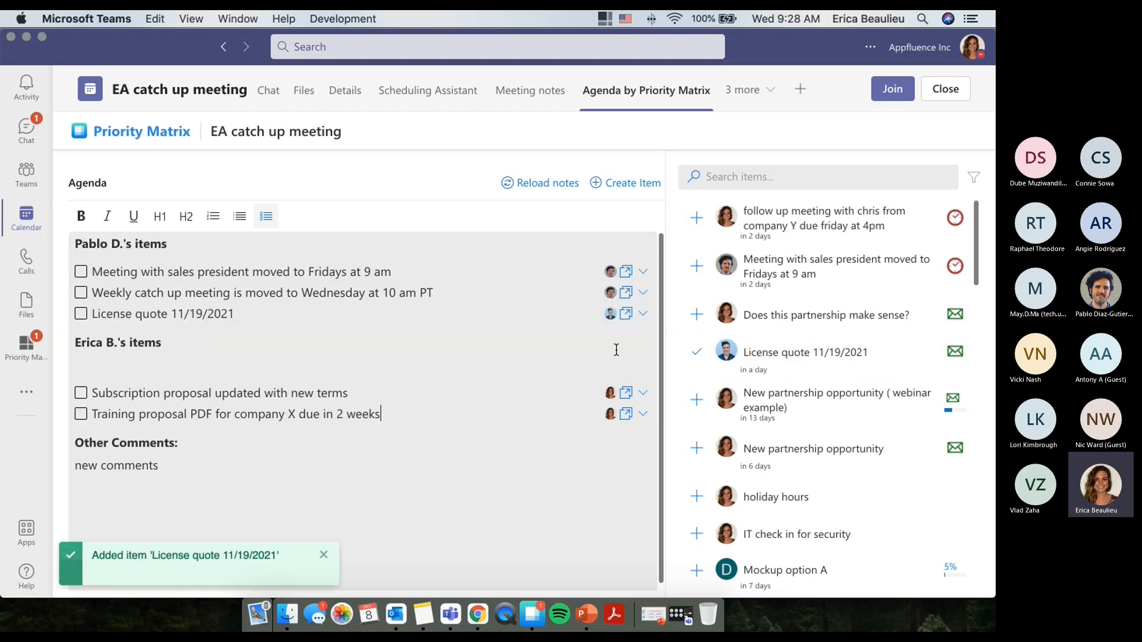
left_click(697, 221)
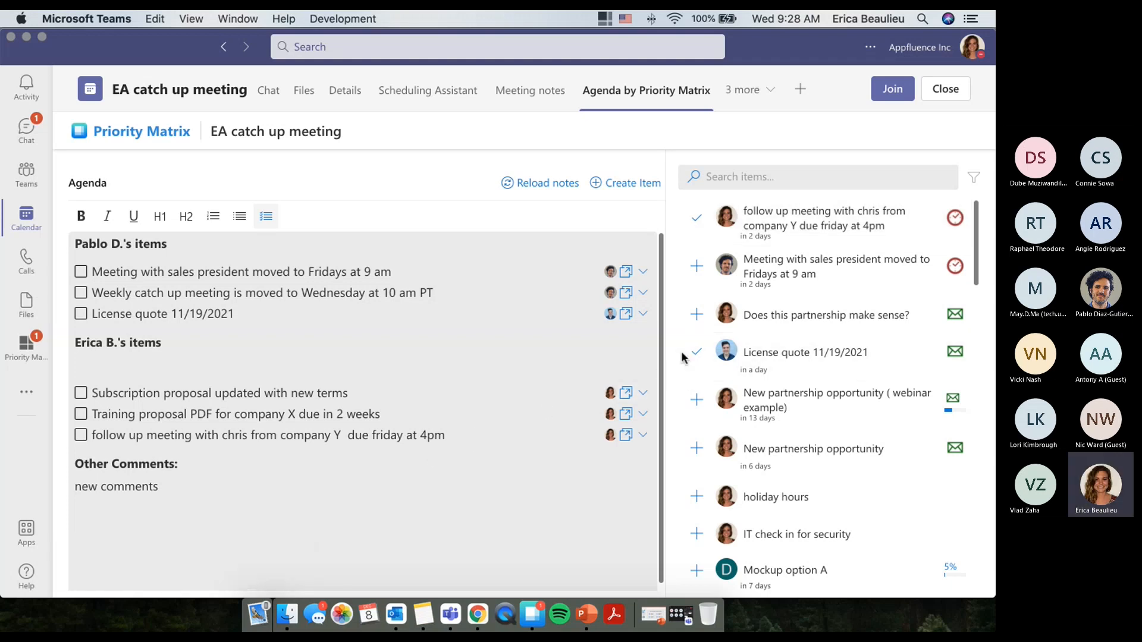
left_click_drag(976, 238, 976, 265)
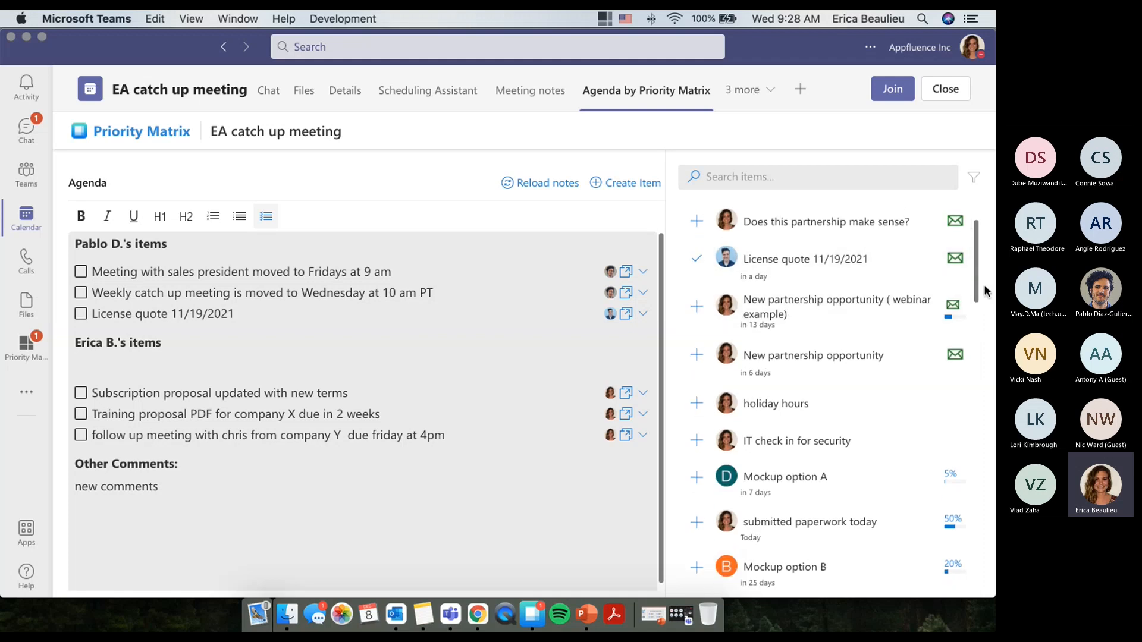
left_click_drag(977, 295, 975, 272)
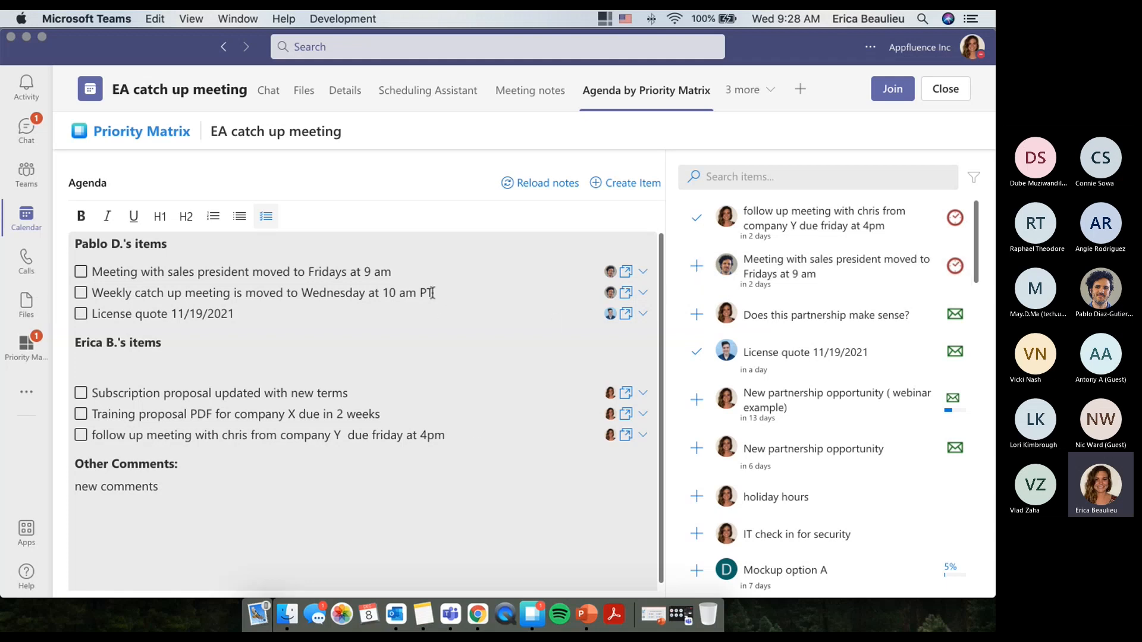
left_click(82, 393)
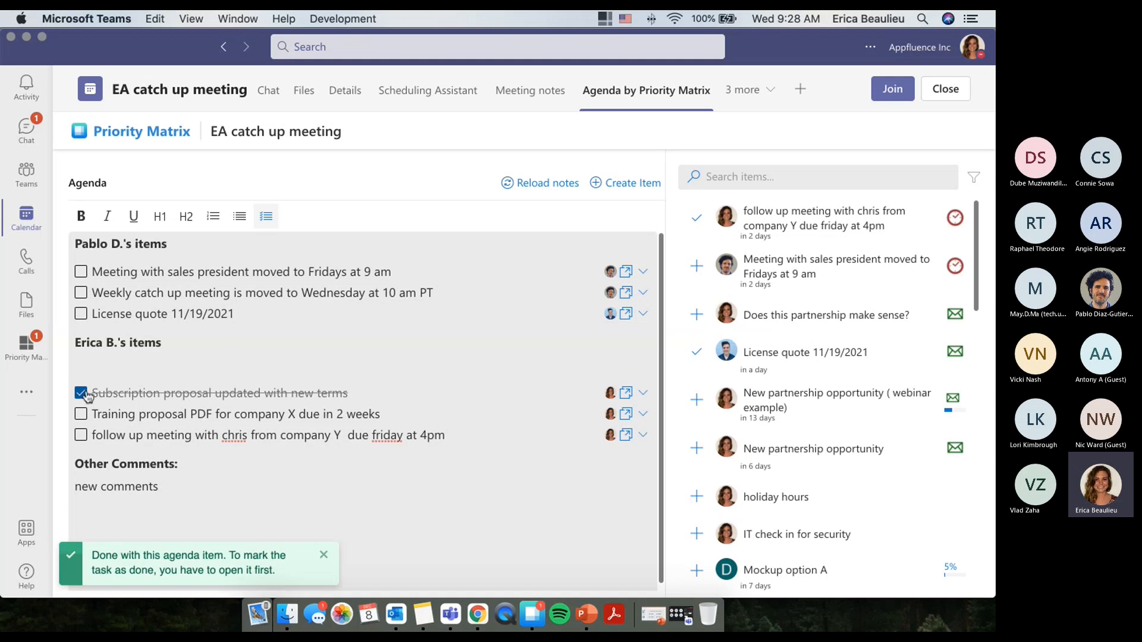
Check off the company Y follow-up meeting item in the EA catch up meeting agenda.
left_click(80, 437)
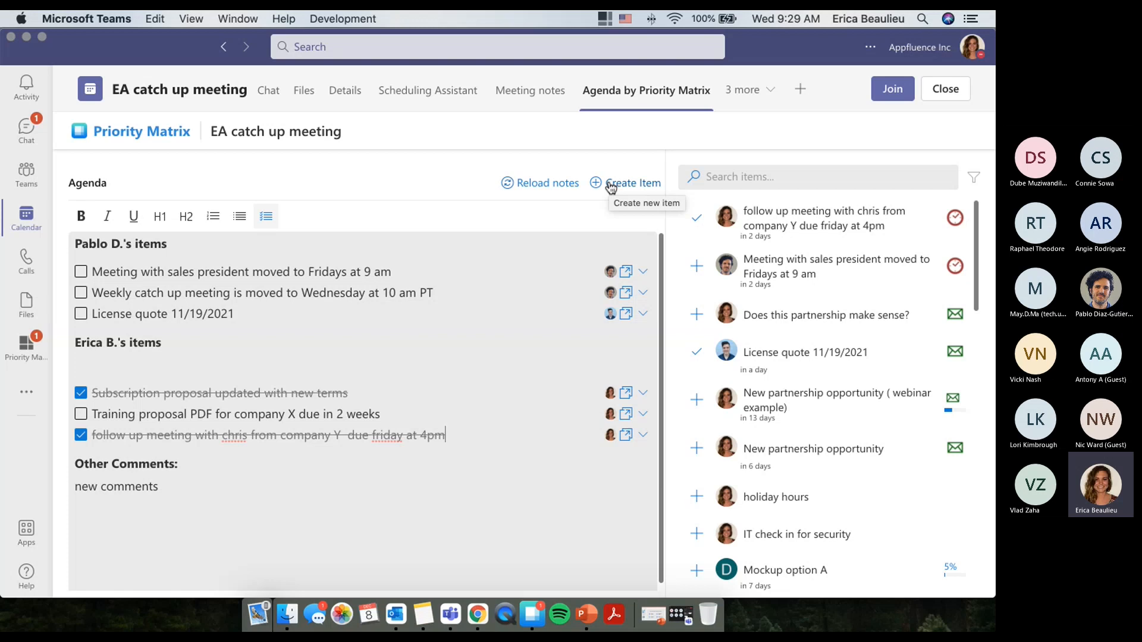
Open the Priority Matrix project list and filter the projects by the tag "ea webinar".
left_click(22, 354)
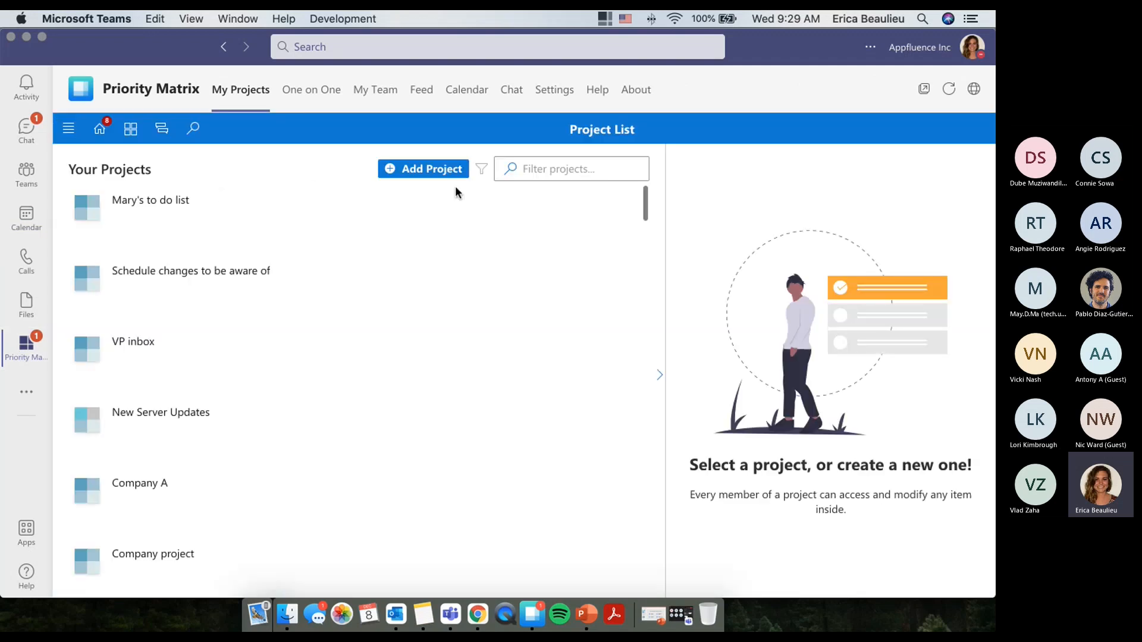
left_click(482, 169)
left_click(815, 355)
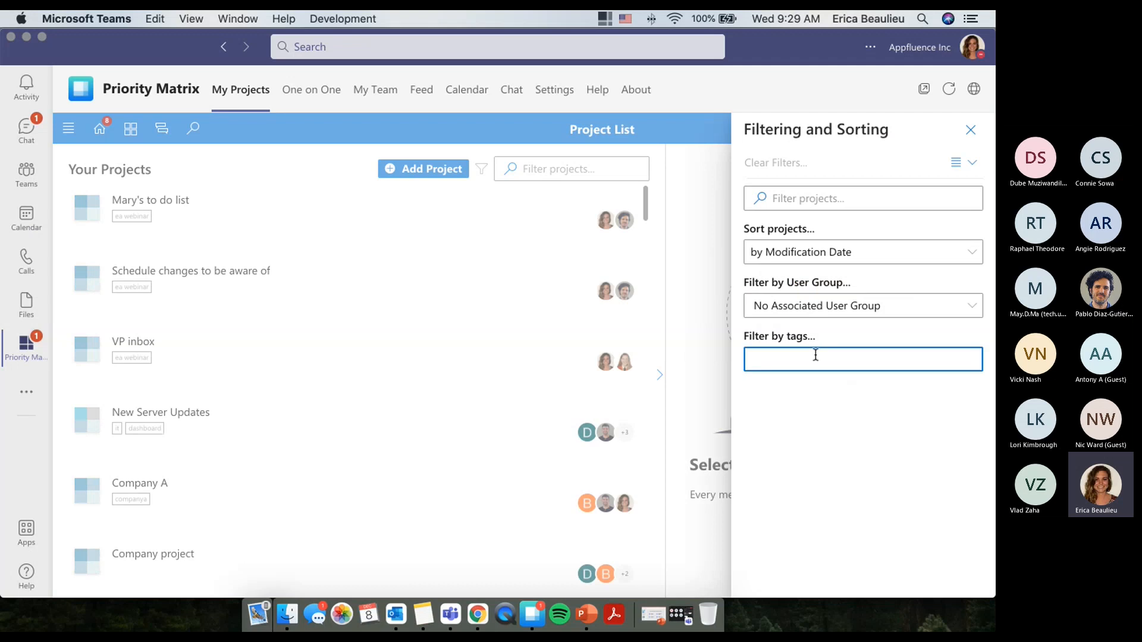
type("ea")
key("Down")
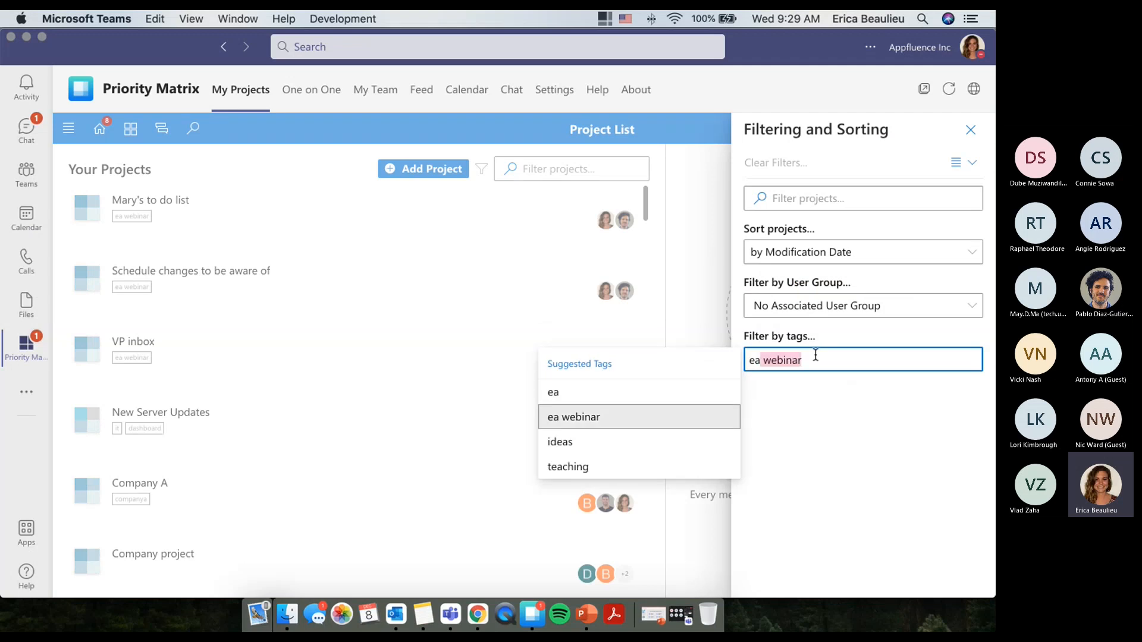
key("Return")
left_click(971, 129)
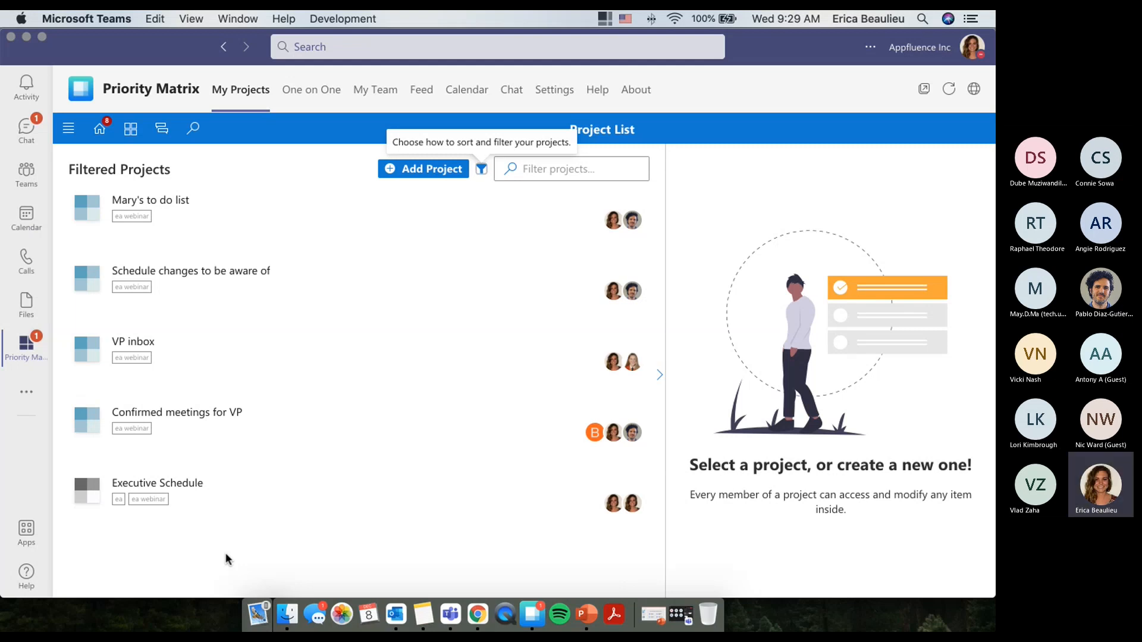
Open the overdue webinar recording email item from the Home alerts and review its chat history from the beginning.
left_click(100, 138)
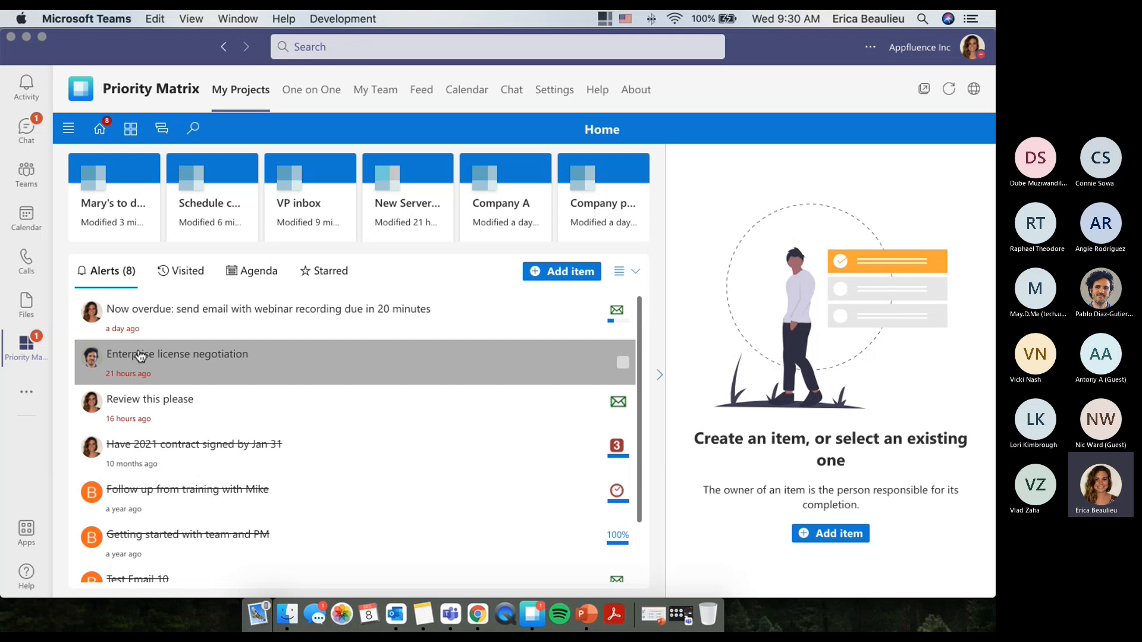
left_click(177, 311)
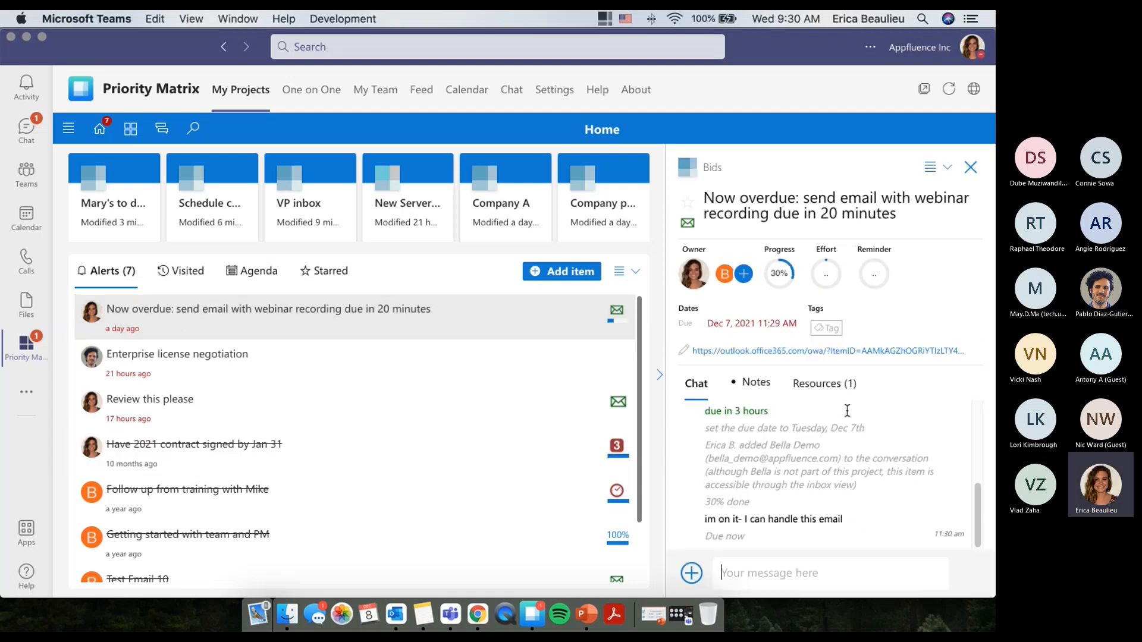
scroll(834, 471, "up", 5)
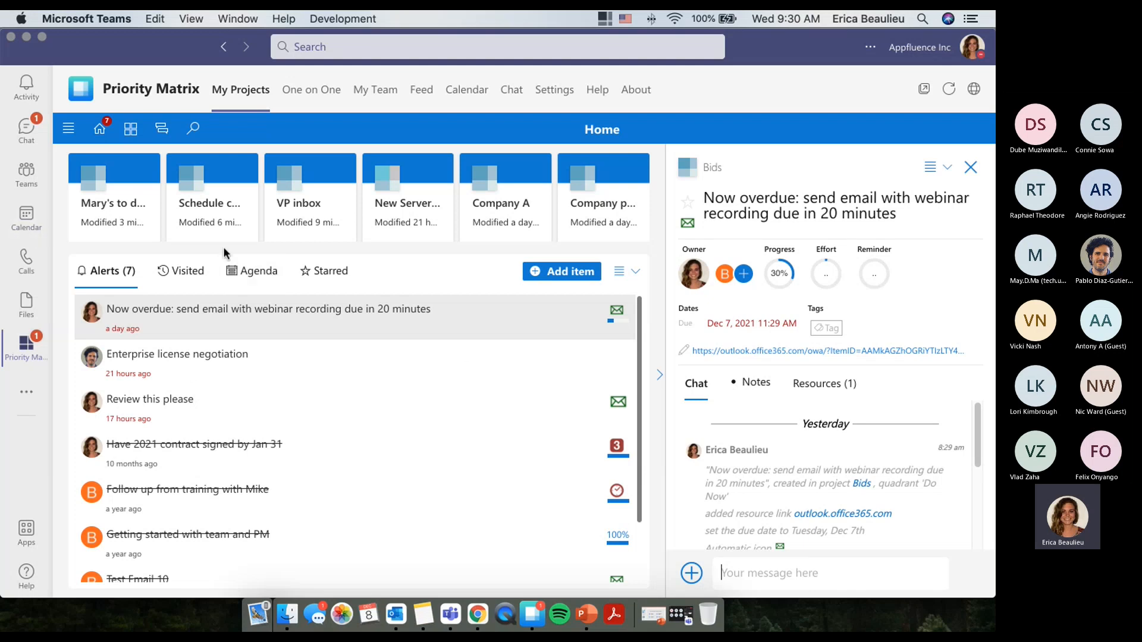
Show the Home agenda and examine the tasks and meetings listed for yesterday, today and tomorrow.
left_click(242, 273)
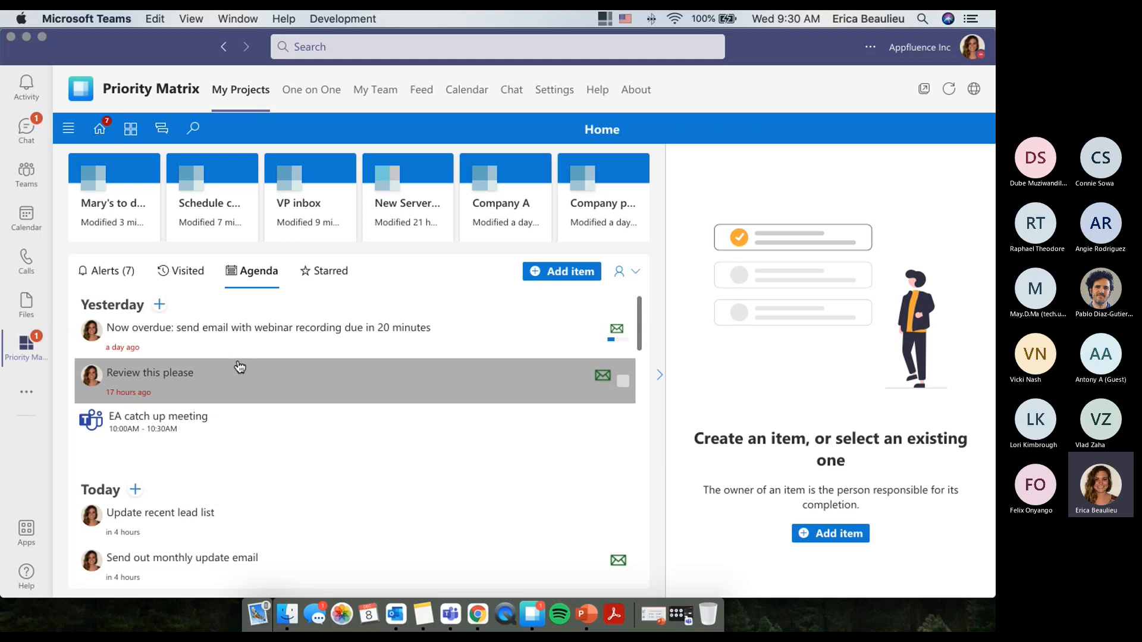
scroll(240, 367, "down", 5)
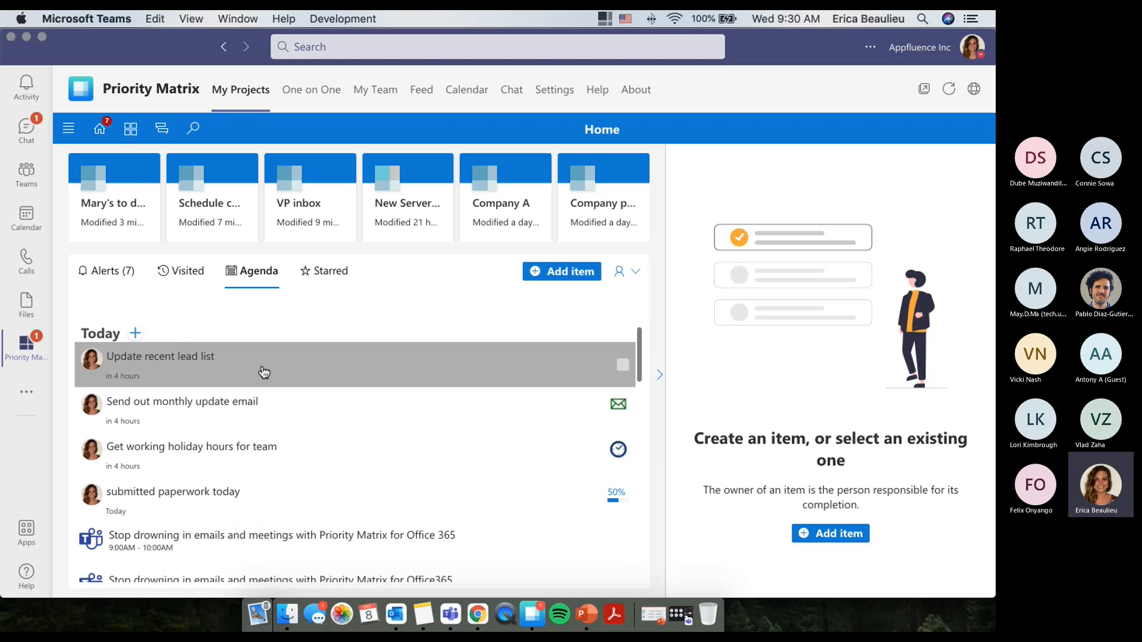
scroll(264, 373, "down", 1)
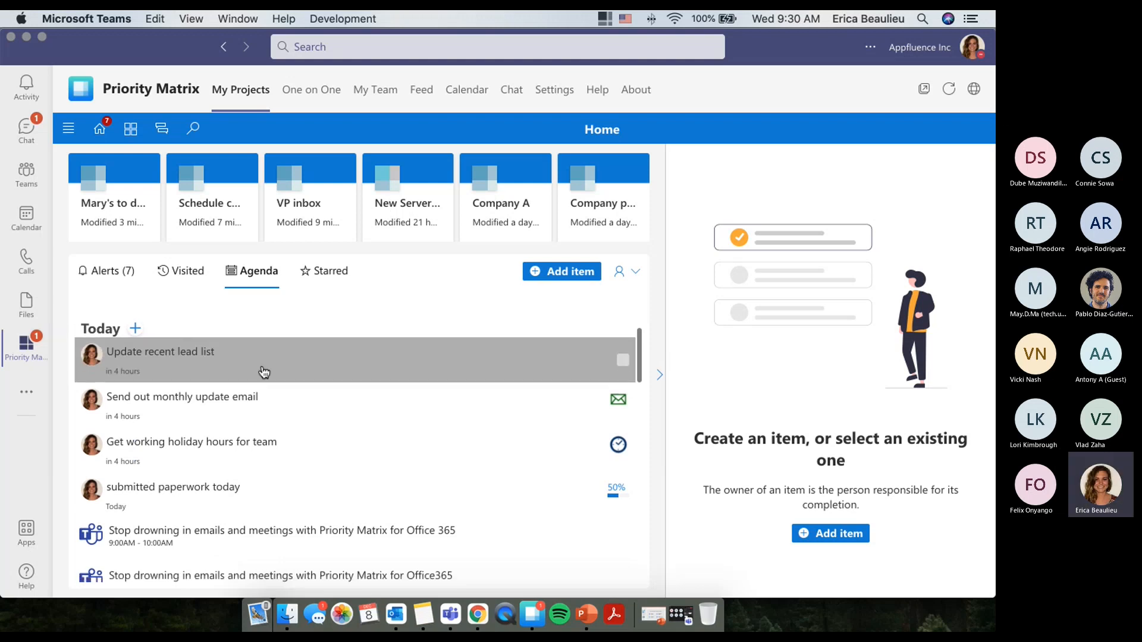
scroll(264, 373, "down", 2)
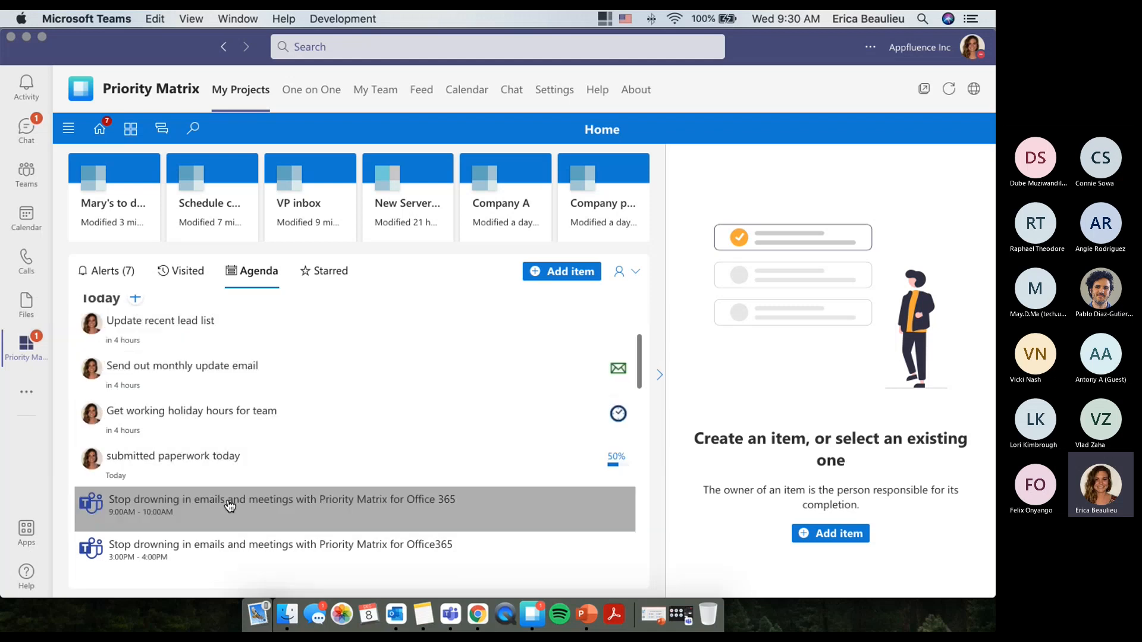
scroll(223, 512, "down", 3)
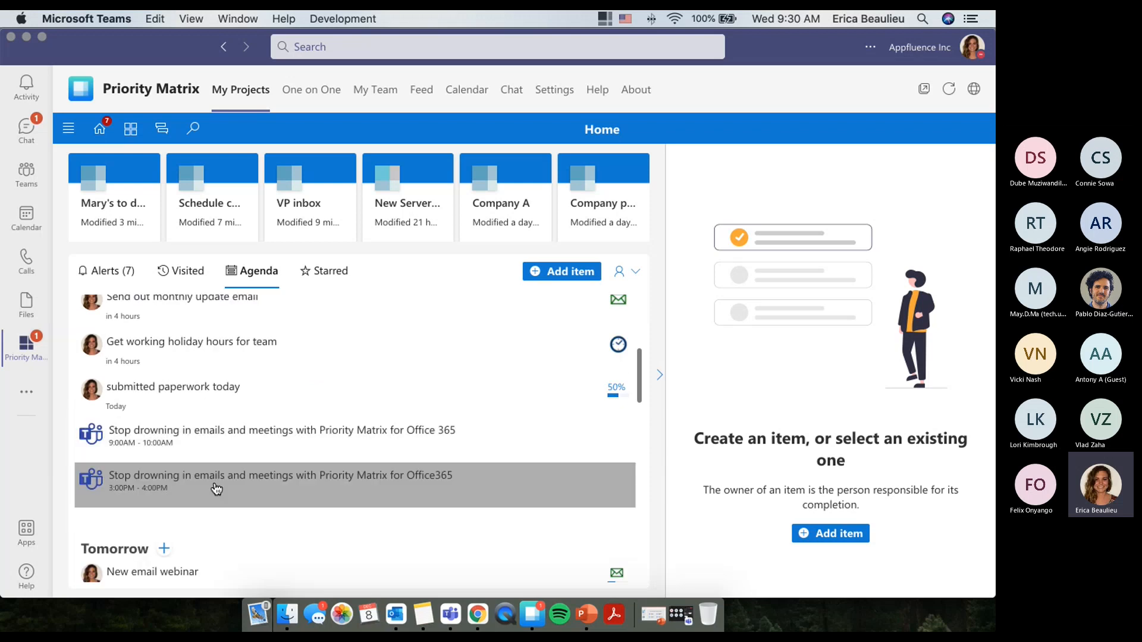
scroll(220, 457, "down", 7)
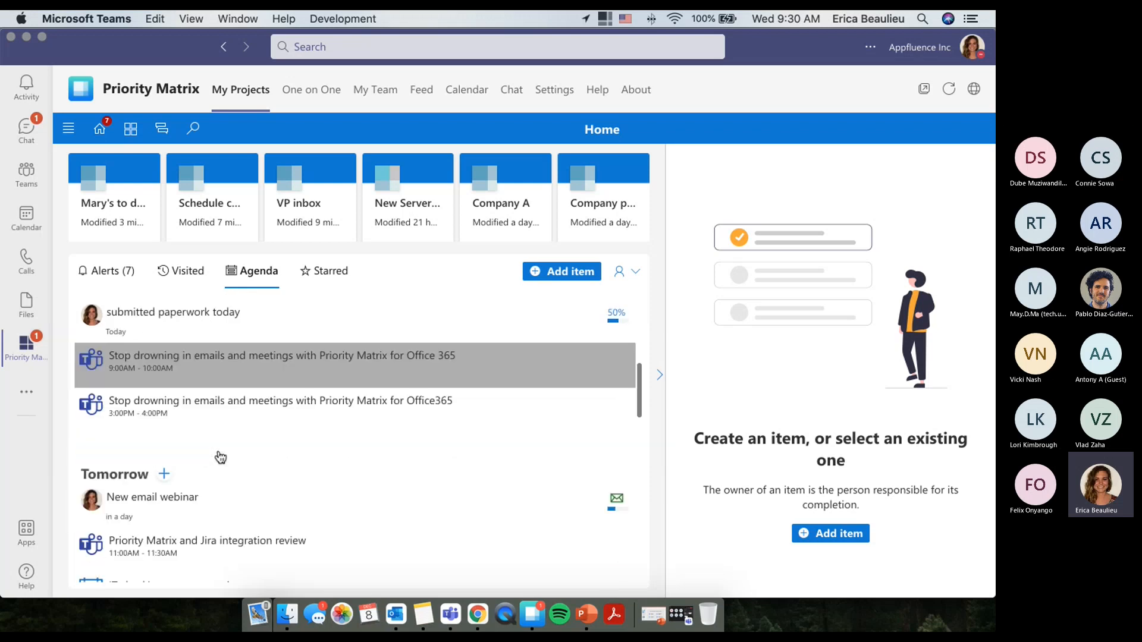
scroll(220, 457, "up", 4)
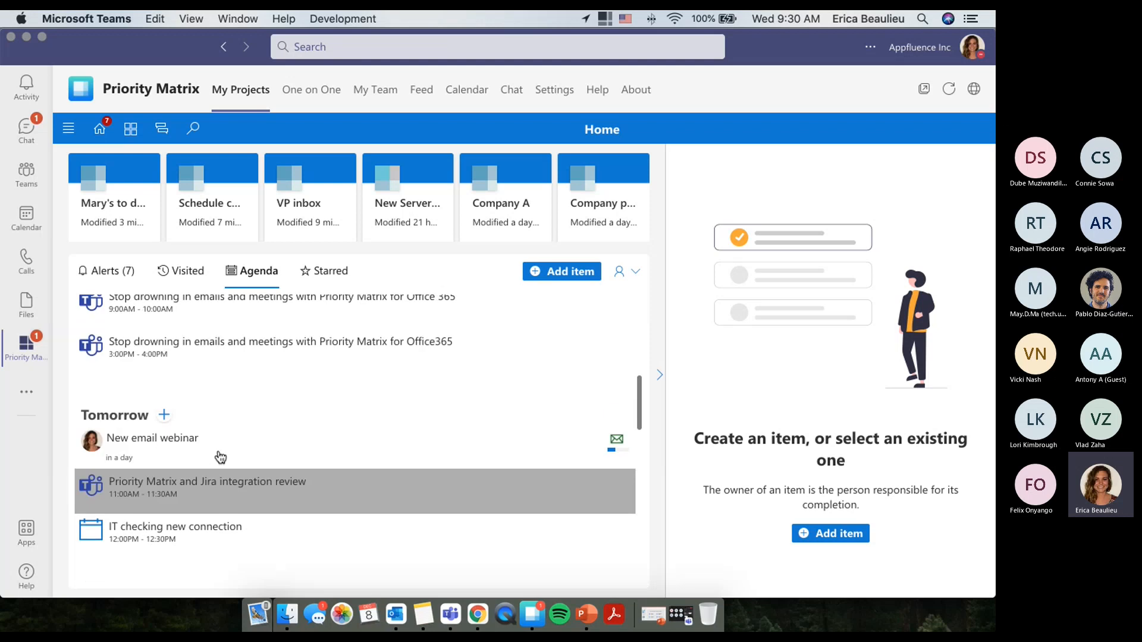
scroll(219, 457, "up", 2)
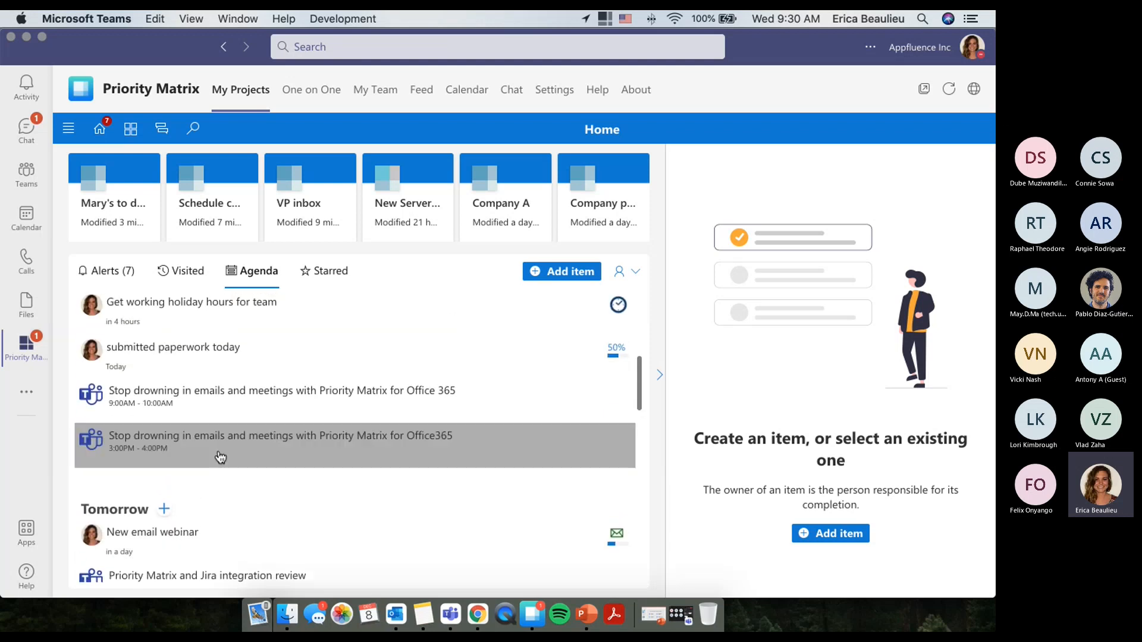
scroll(220, 456, "up", 2)
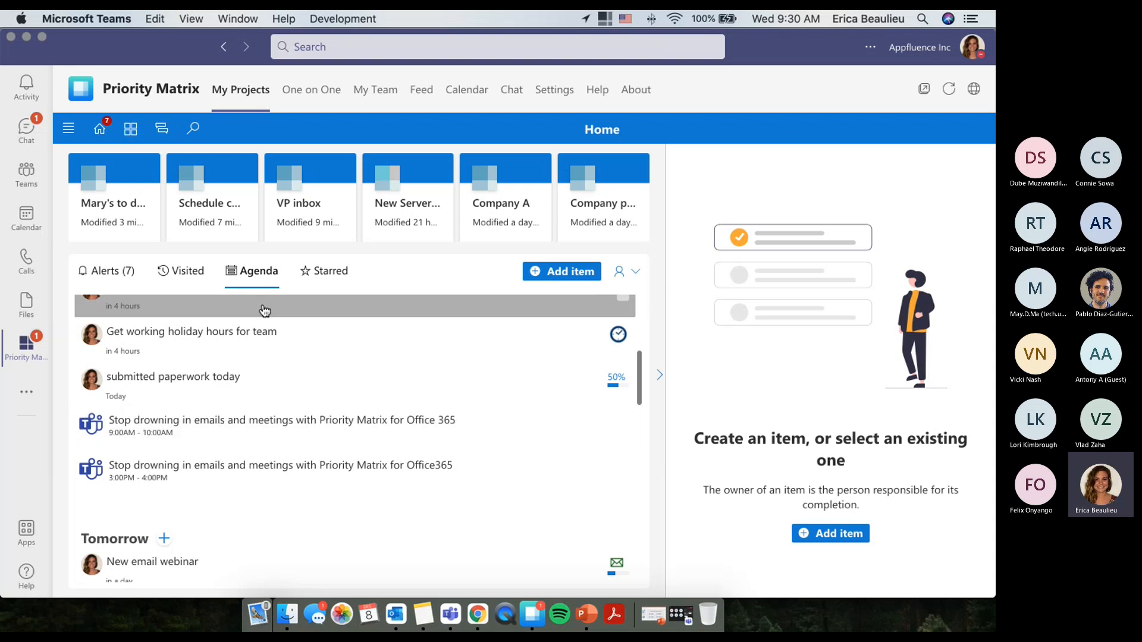
scroll(293, 360, "up", 3)
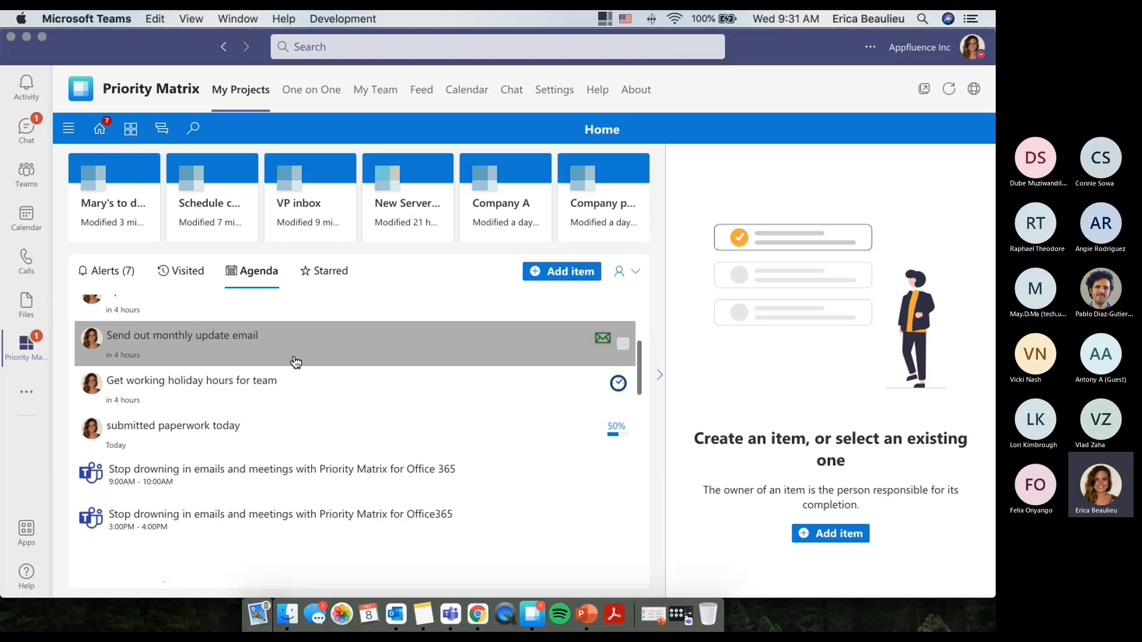
scroll(295, 361, "up", 4)
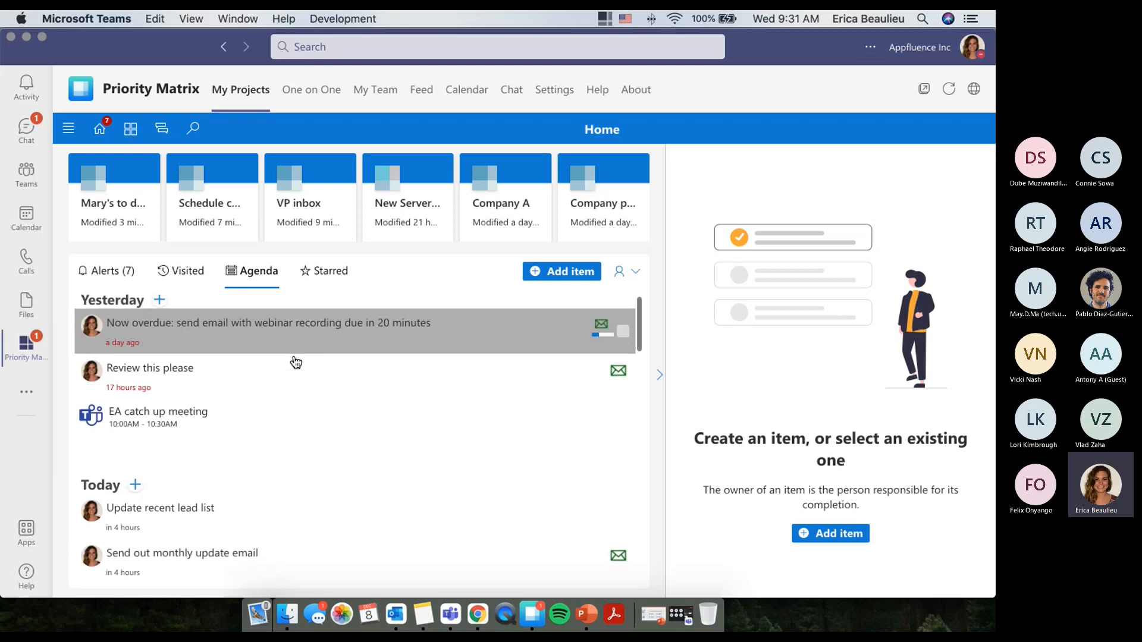
scroll(296, 362, "down", 1)
scroll(296, 362, "down", 2)
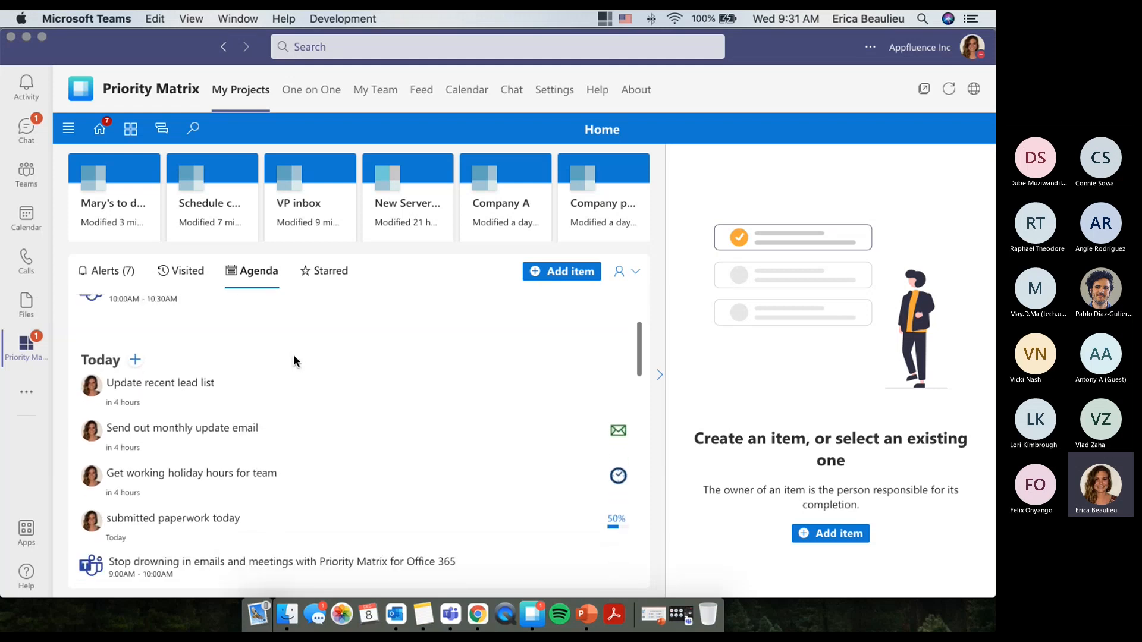